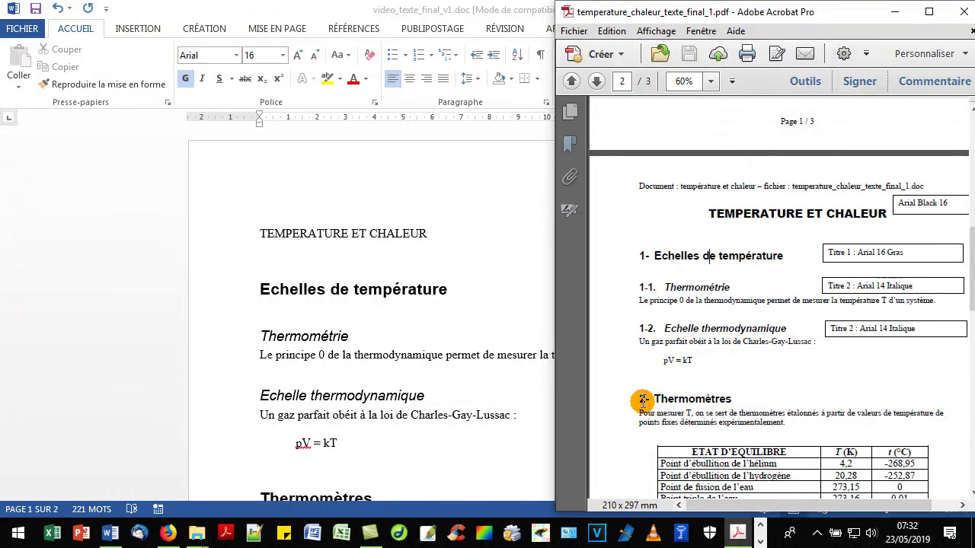
Check the heading numbering in the reference PDF, then start defining a new multilevel list from the "Echelles de température" heading in Word
{"action": "scroll", "coordinate": [672, 399], "scroll_direction": "down", "scroll_amount": 3}
{"action": "scroll", "coordinate": [671, 397], "scroll_direction": "up", "scroll_amount": 2}
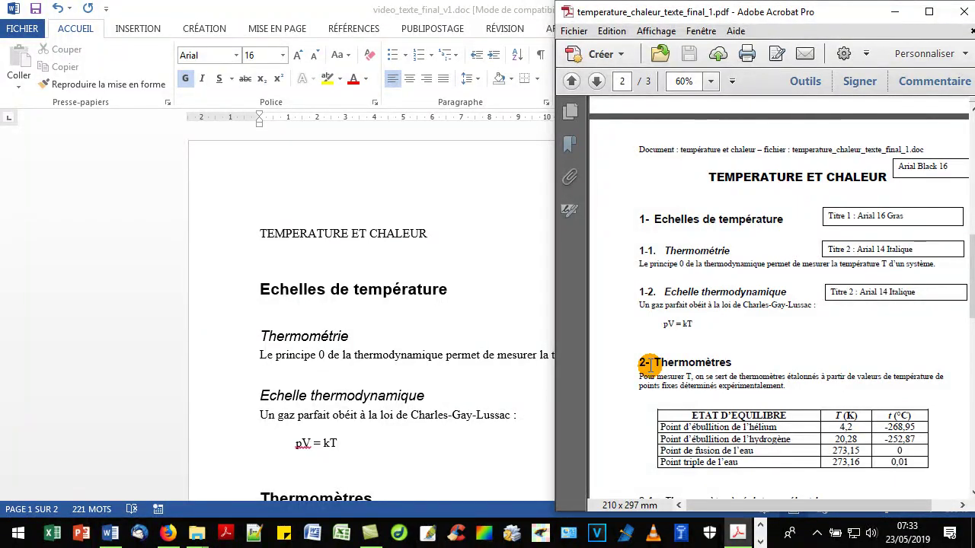
{"action": "left_click", "coordinate": [459, 303]}
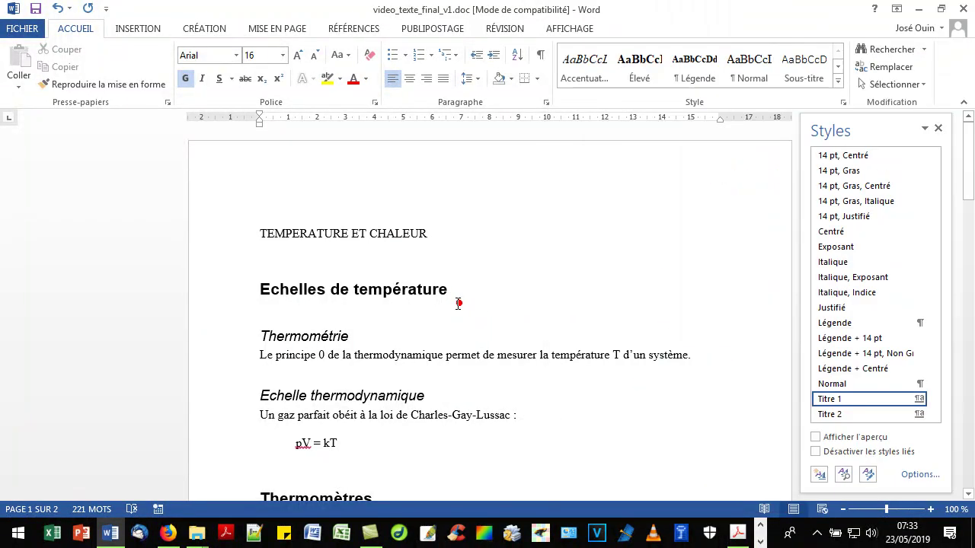
{"action": "left_click", "coordinate": [271, 289]}
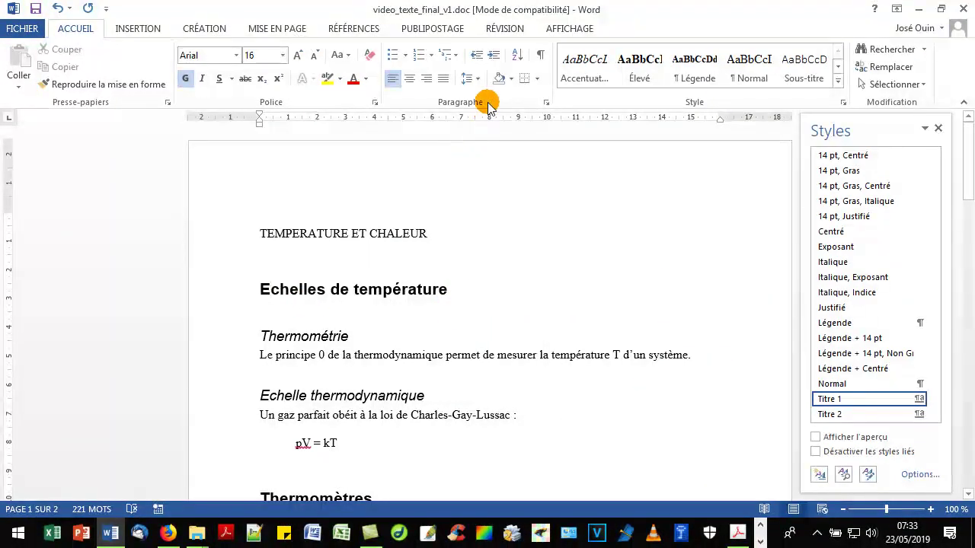
{"action": "left_click", "coordinate": [455, 57]}
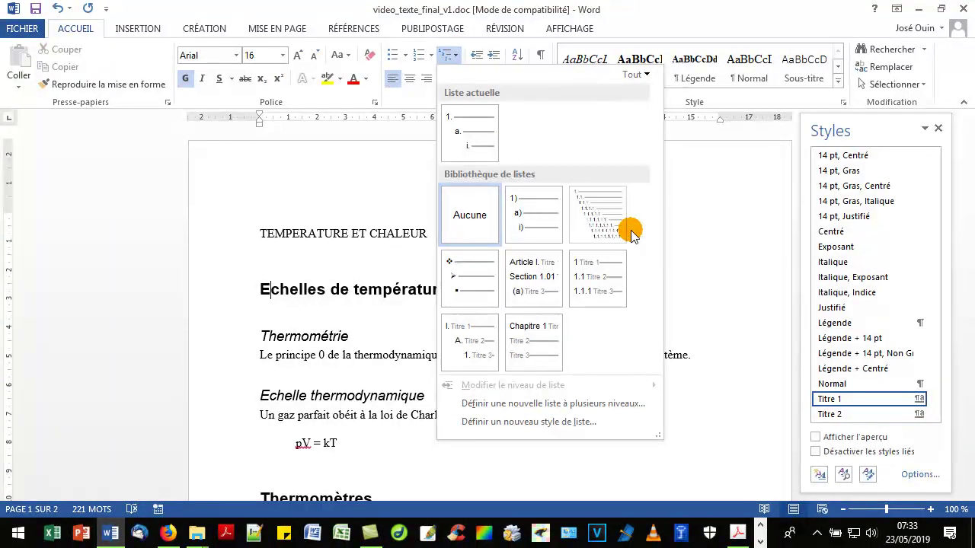
{"action": "left_click", "coordinate": [529, 406]}
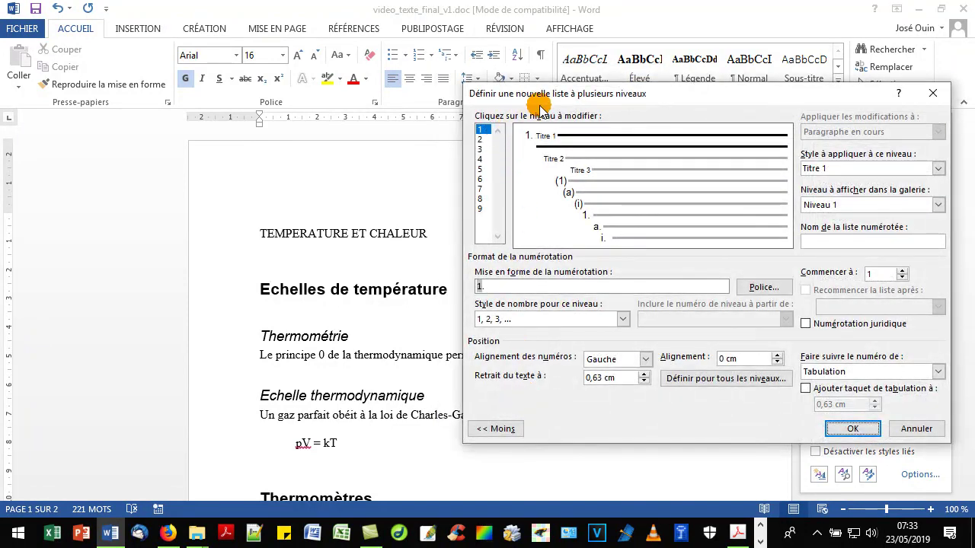
{"action": "left_click_drag", "start_coordinate": [533, 86], "coordinate": [430, 92]}
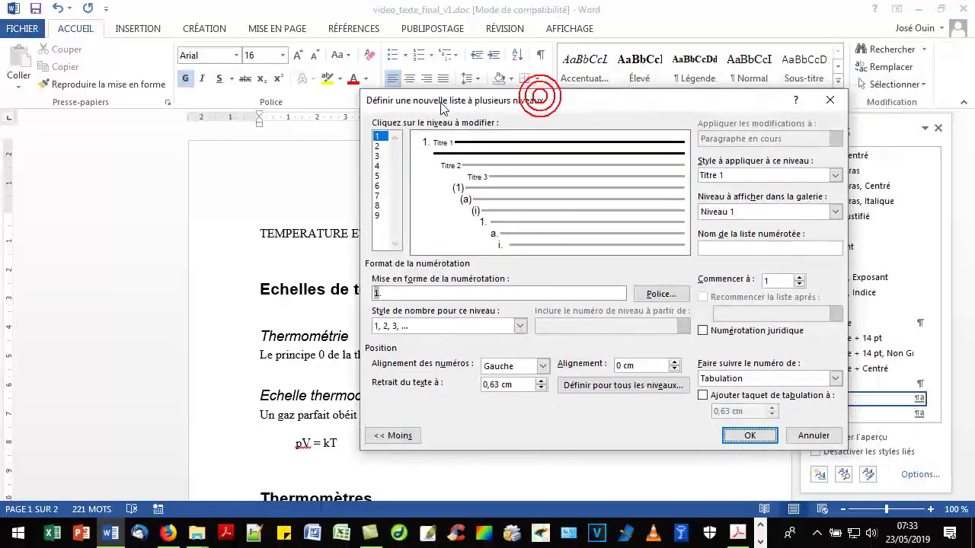
Set the level 1 number format to the 1, 2, 3, … style followed by a hyphen, as in the PDF
{"action": "left_click", "coordinate": [376, 295]}
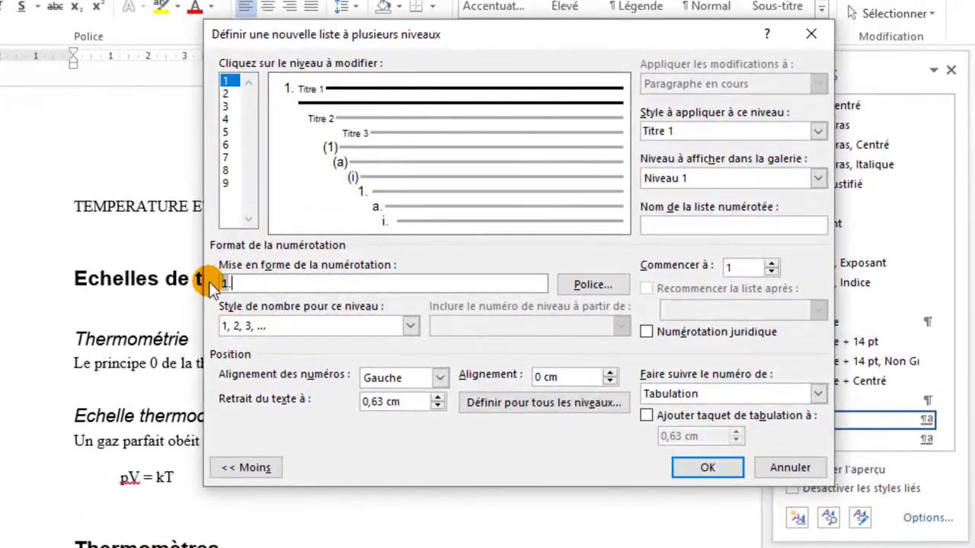
{"action": "key", "text": "BackSpace"}
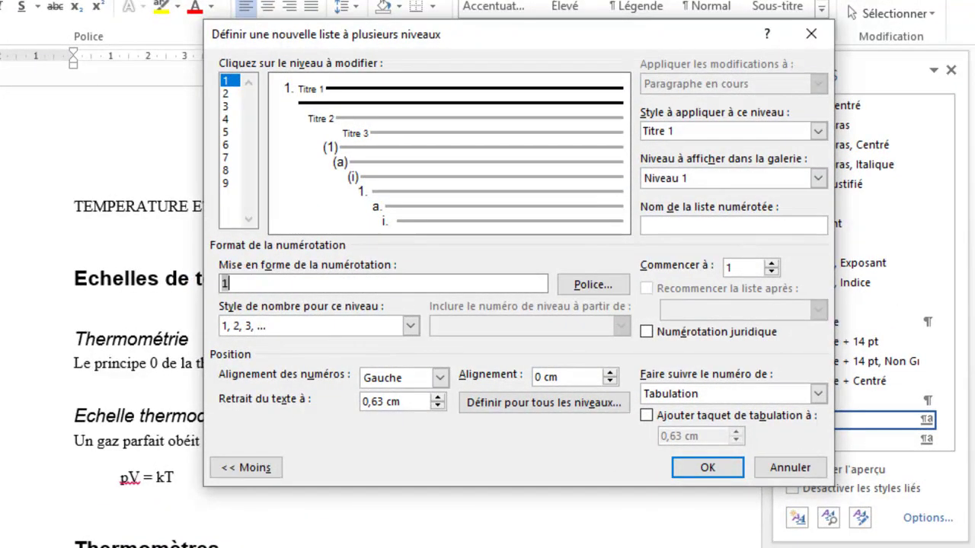
{"action": "key", "text": "BackSpace"}
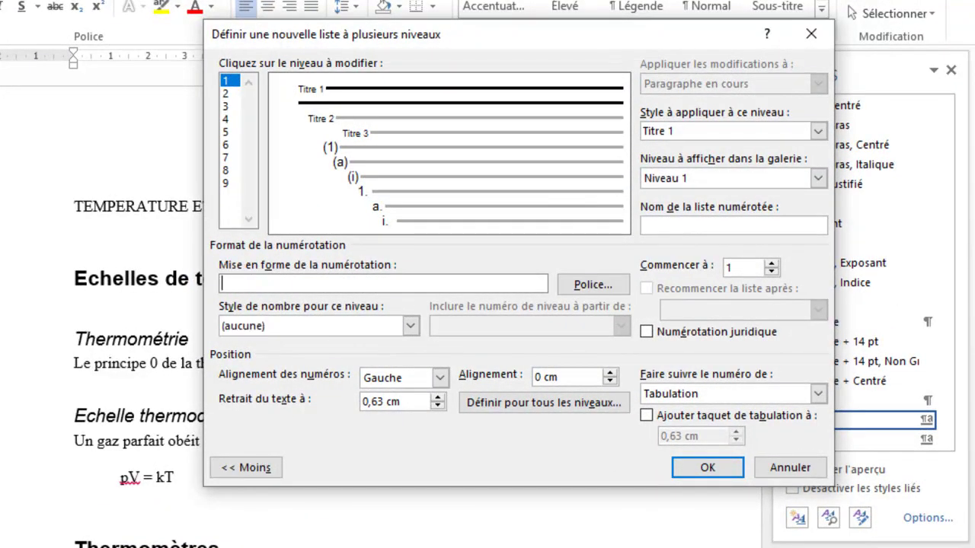
{"action": "left_click", "coordinate": [410, 331]}
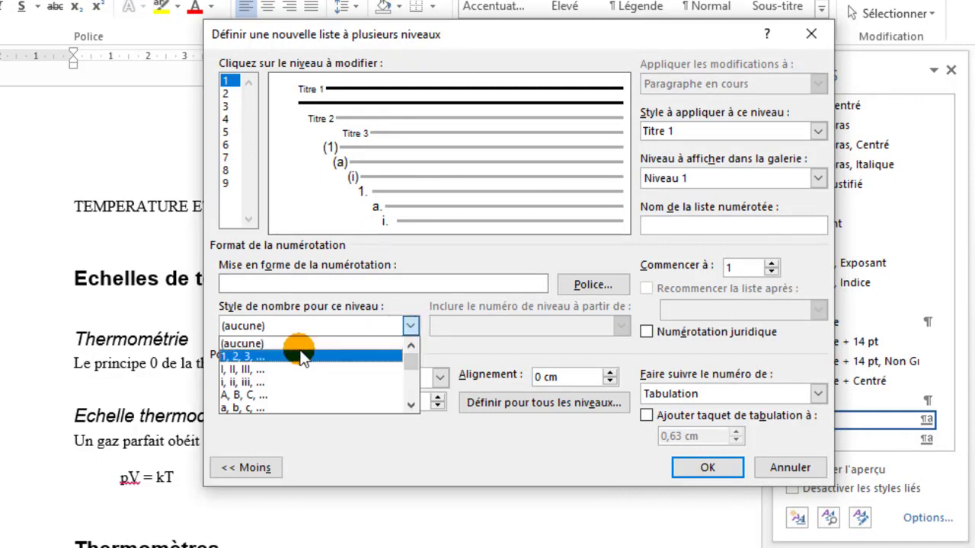
{"action": "left_click", "coordinate": [255, 357]}
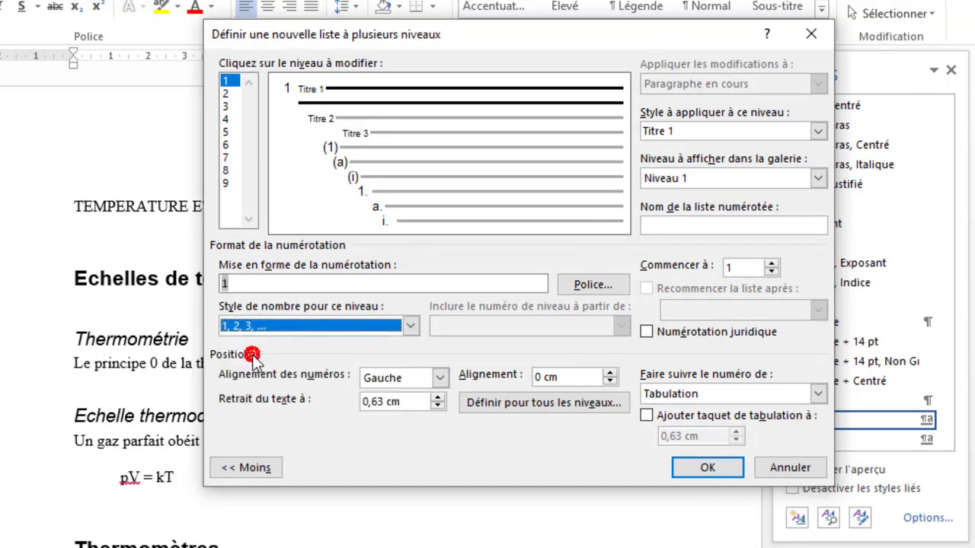
{"action": "left_click", "coordinate": [242, 281]}
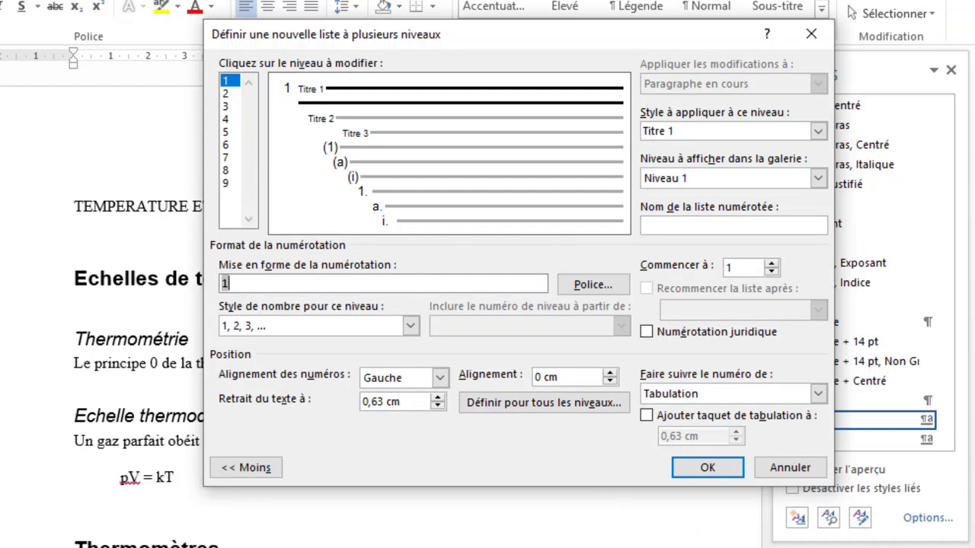
{"action": "left_click", "coordinate": [487, 547]}
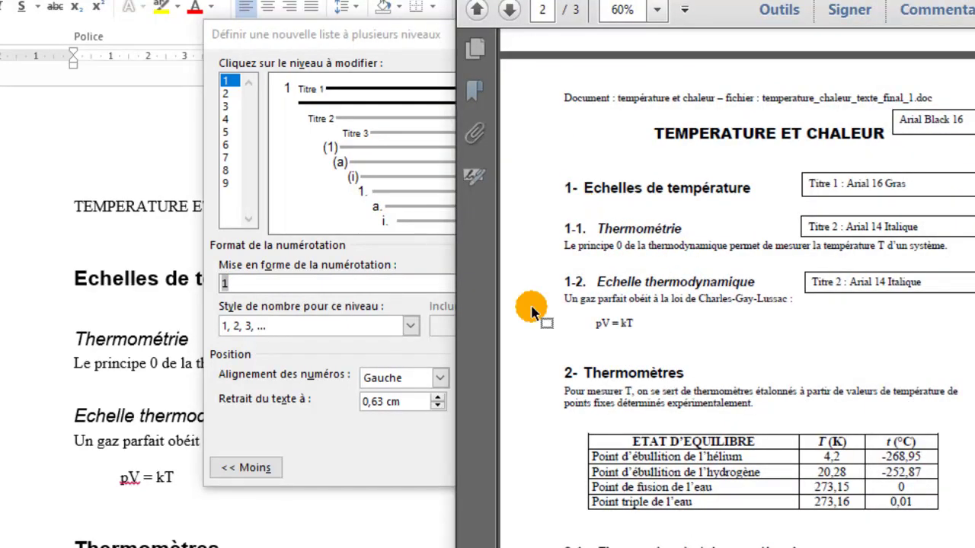
{"action": "left_click", "coordinate": [243, 282]}
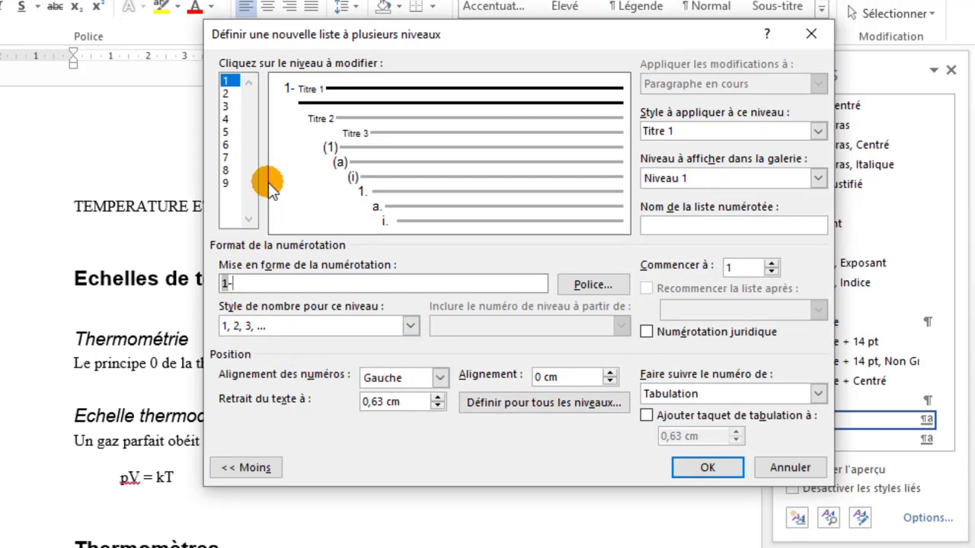
Begin the level 2 number format with the included Niveau 1 number followed by a hyphen
{"action": "left_click", "coordinate": [227, 93]}
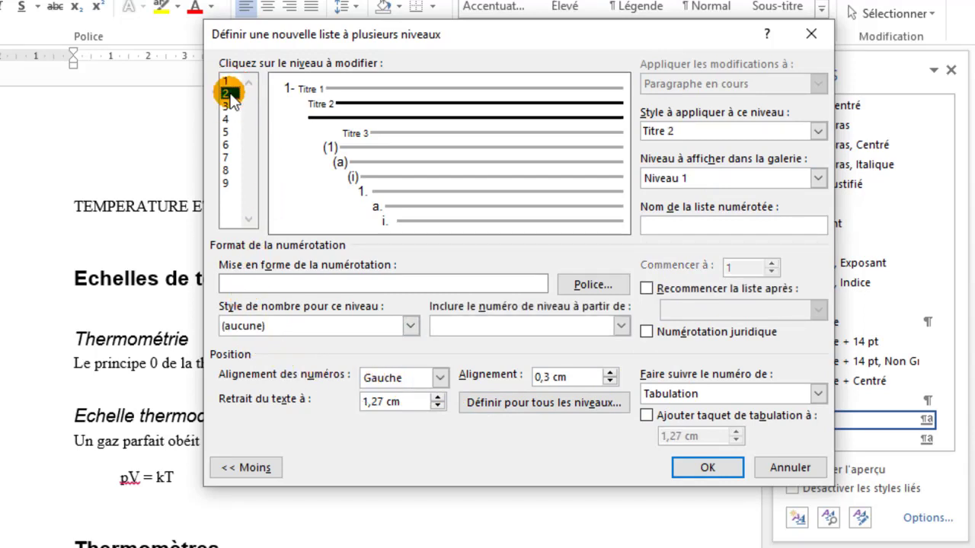
{"action": "left_click", "coordinate": [248, 282]}
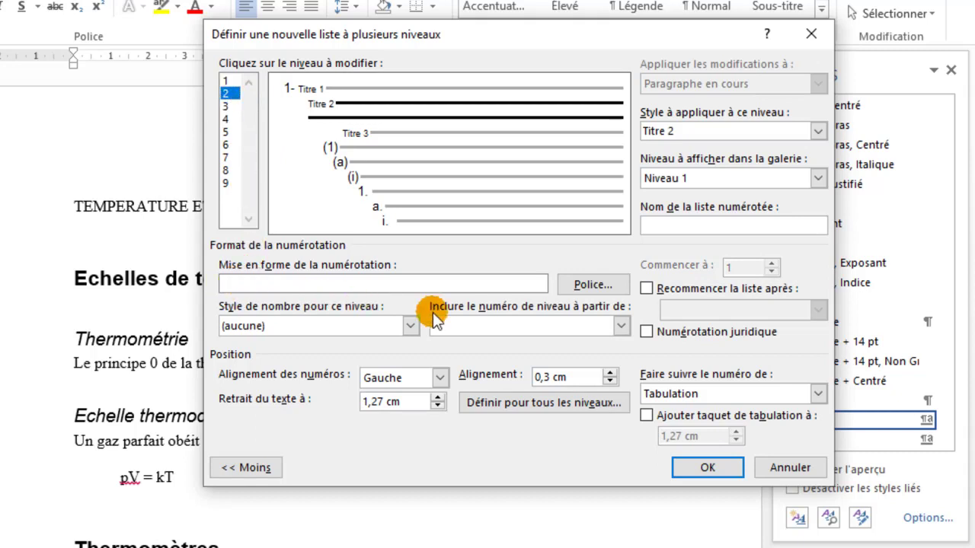
{"action": "left_click", "coordinate": [621, 328]}
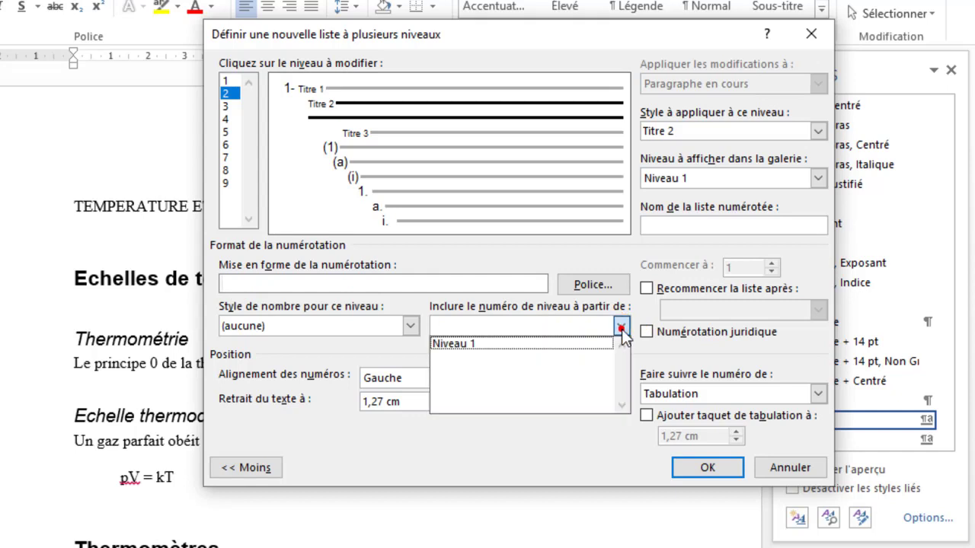
{"action": "left_click", "coordinate": [468, 345]}
{"action": "left_click", "coordinate": [236, 283]}
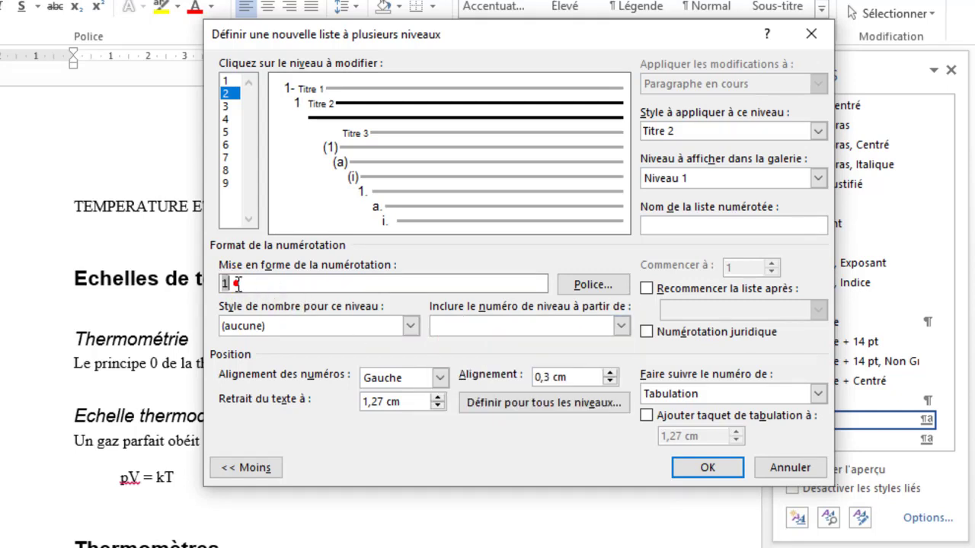
{"action": "left_click", "coordinate": [731, 546]}
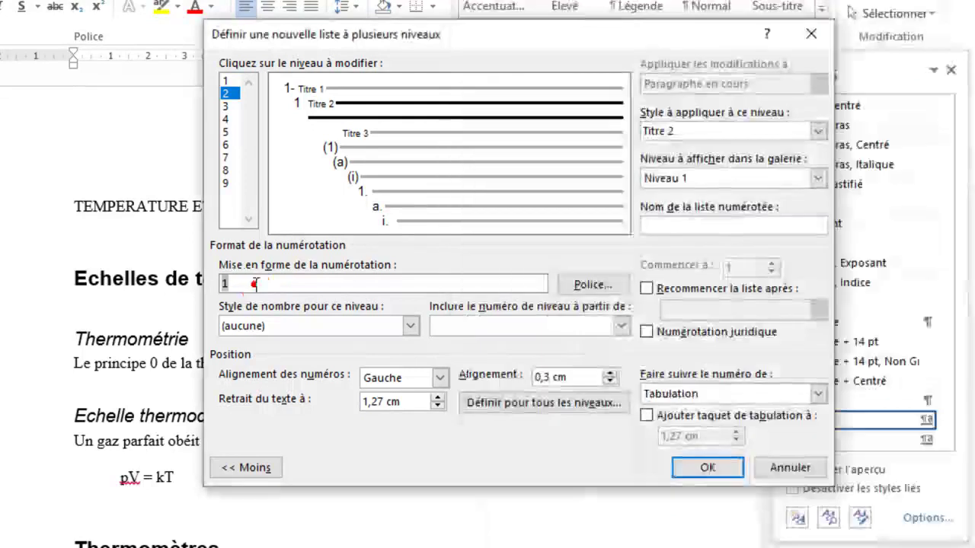
{"action": "left_click", "coordinate": [255, 283]}
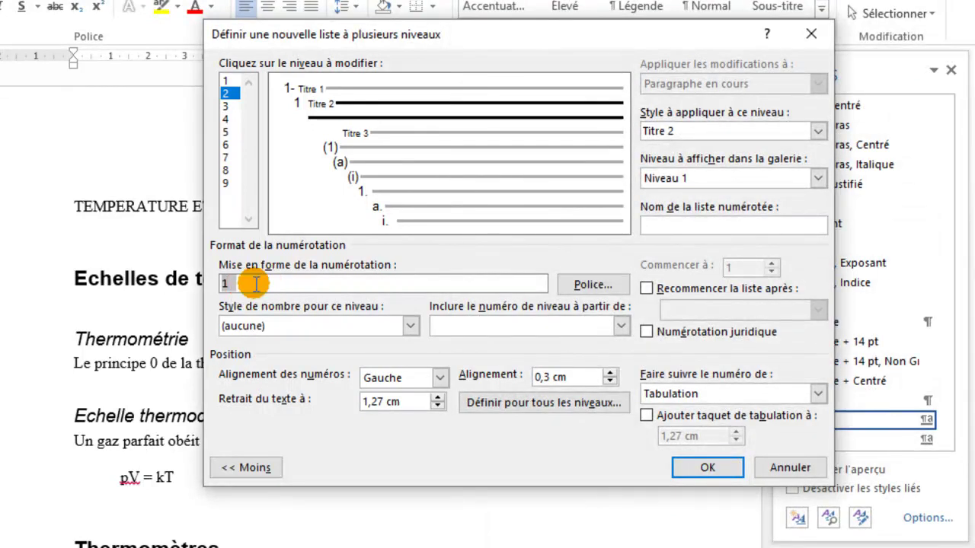
{"action": "left_click", "coordinate": [233, 281]}
{"action": "type", "text": "-"}
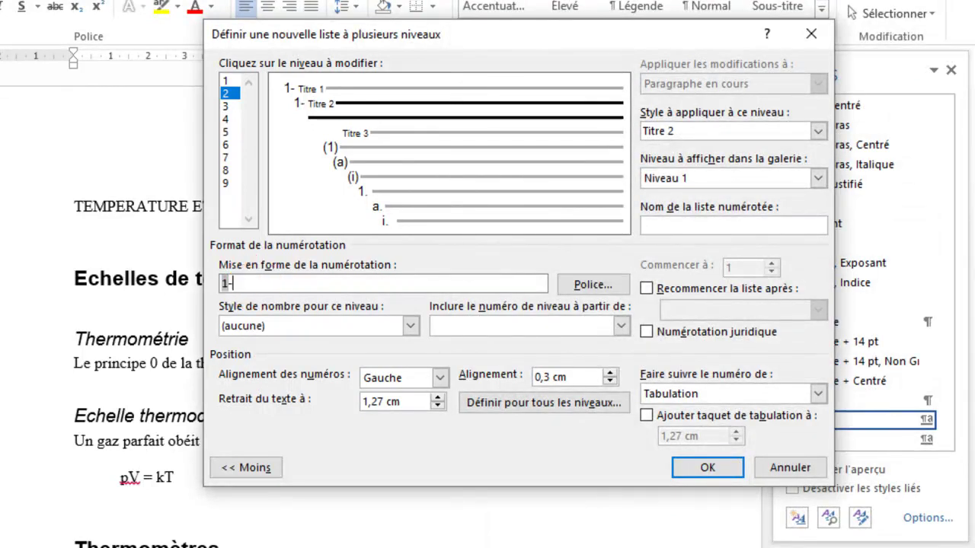
Complete the level 2 format with its own number in the 1, 2, 3, … style and a period, giving "1-1."
{"action": "left_click", "coordinate": [410, 328]}
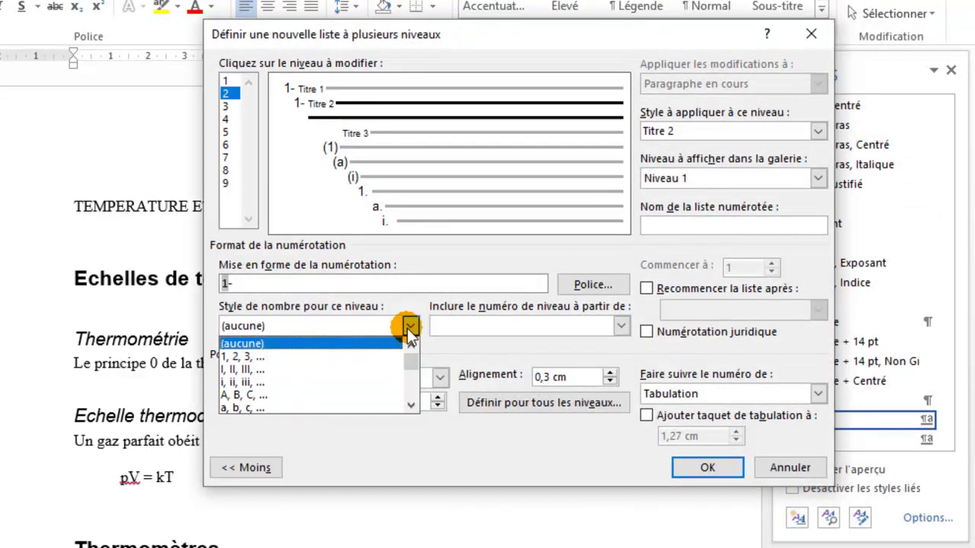
{"action": "left_click", "coordinate": [244, 356]}
{"action": "left_click", "coordinate": [251, 283]}
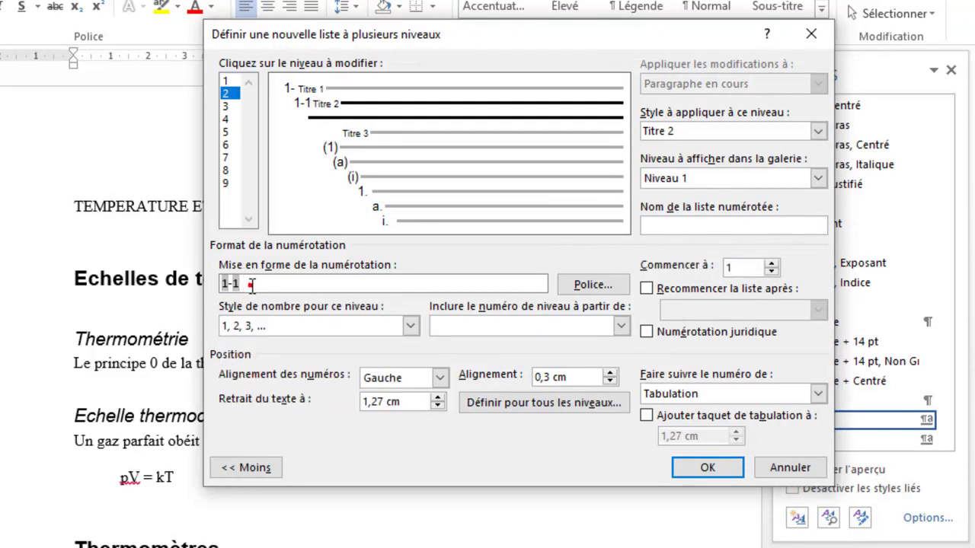
{"action": "type", "text": "."}
Make the level 2 numbering restart after Niveau 1
{"action": "left_click", "coordinate": [646, 289]}
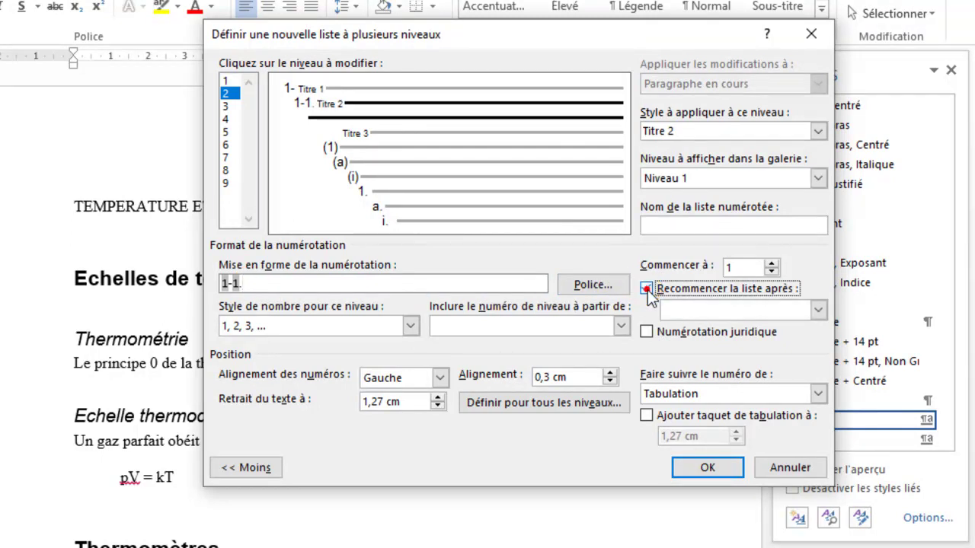
{"action": "left_click", "coordinate": [818, 309]}
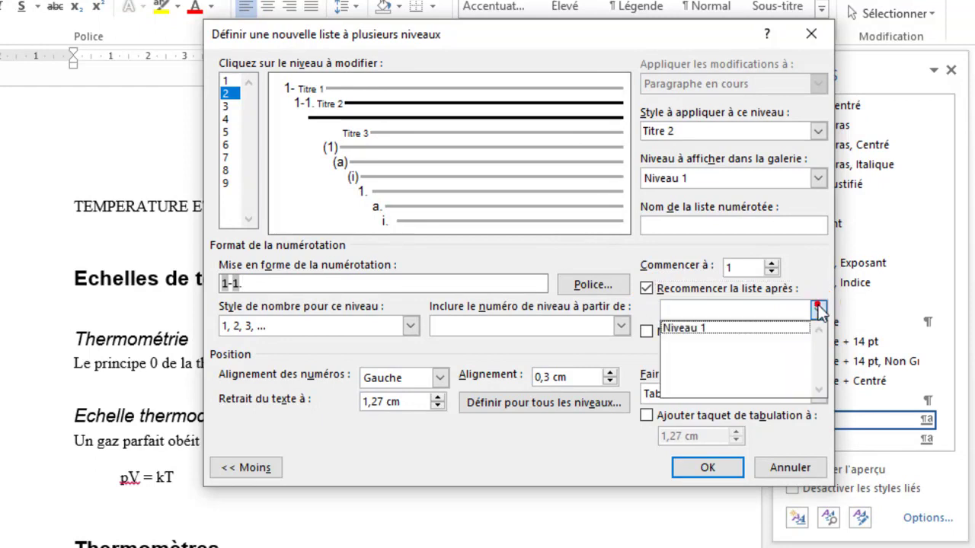
{"action": "left_click", "coordinate": [731, 322]}
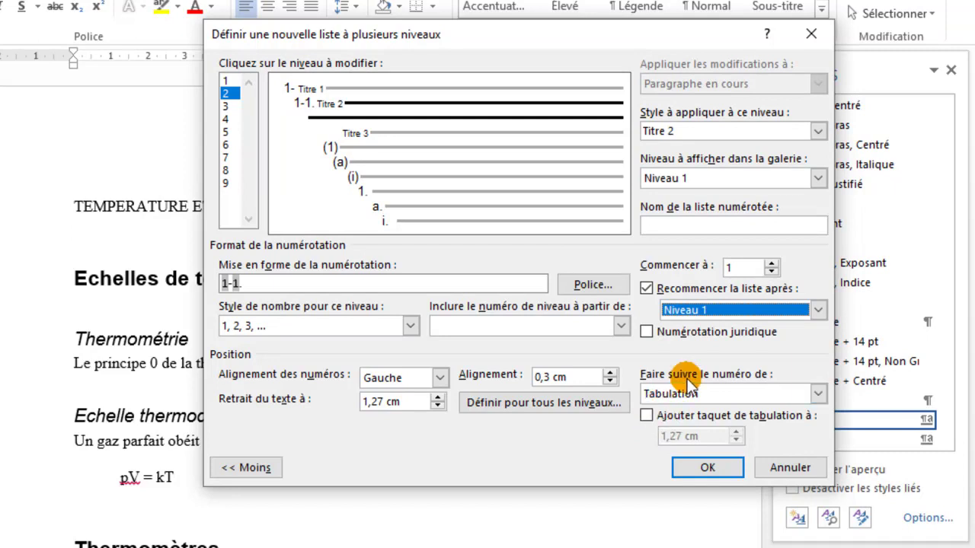
{"action": "left_click", "coordinate": [675, 421]}
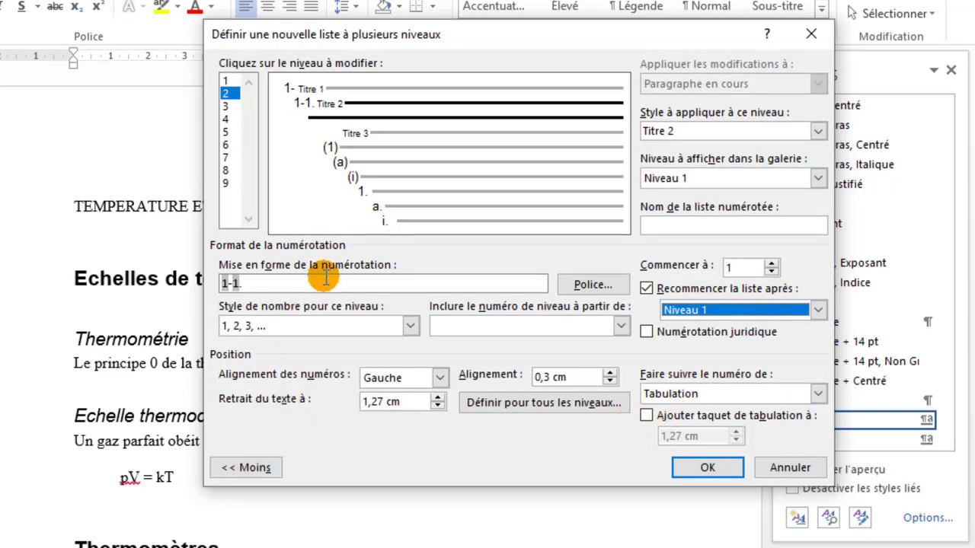
Begin the level 3 number format with the included Niveau 1 number followed by a hyphen
{"action": "left_click", "coordinate": [231, 107]}
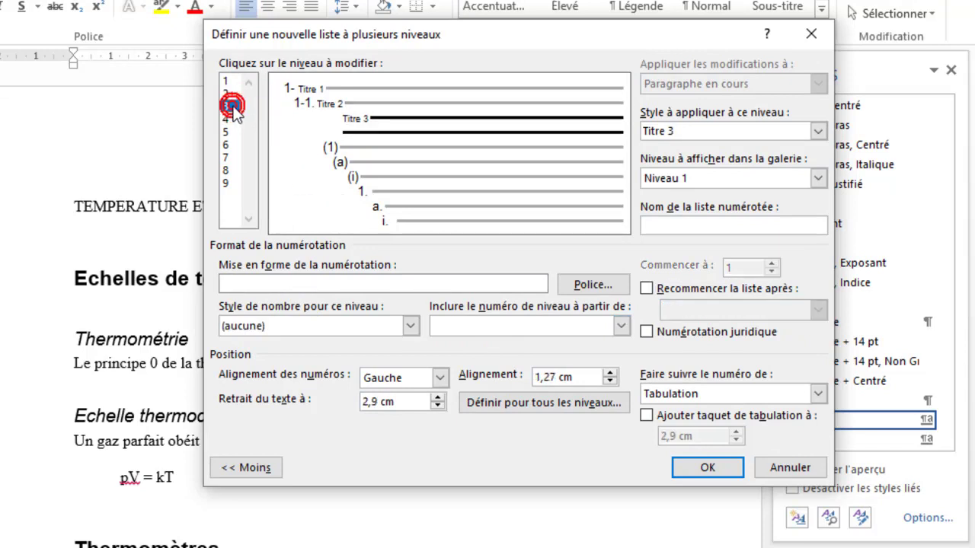
{"action": "left_click", "coordinate": [232, 280]}
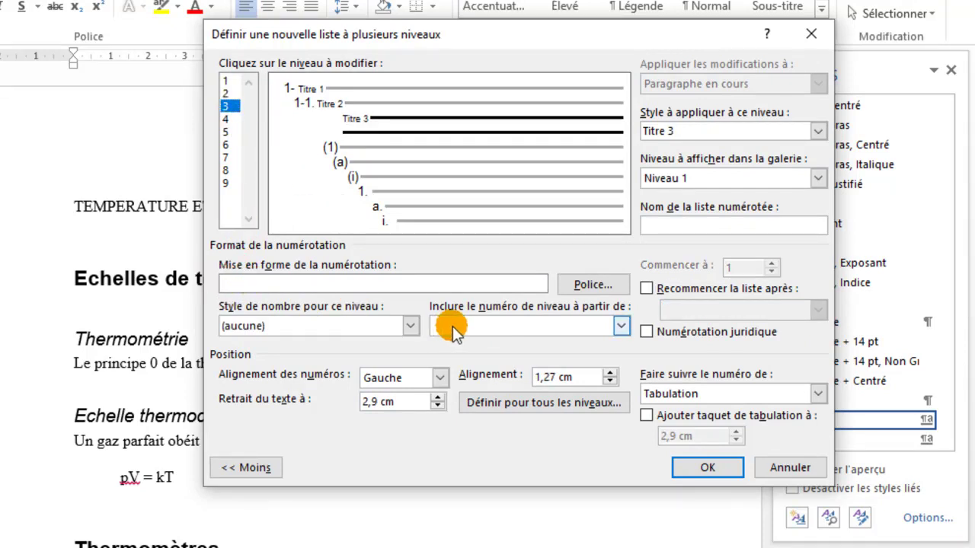
{"action": "left_click", "coordinate": [622, 326]}
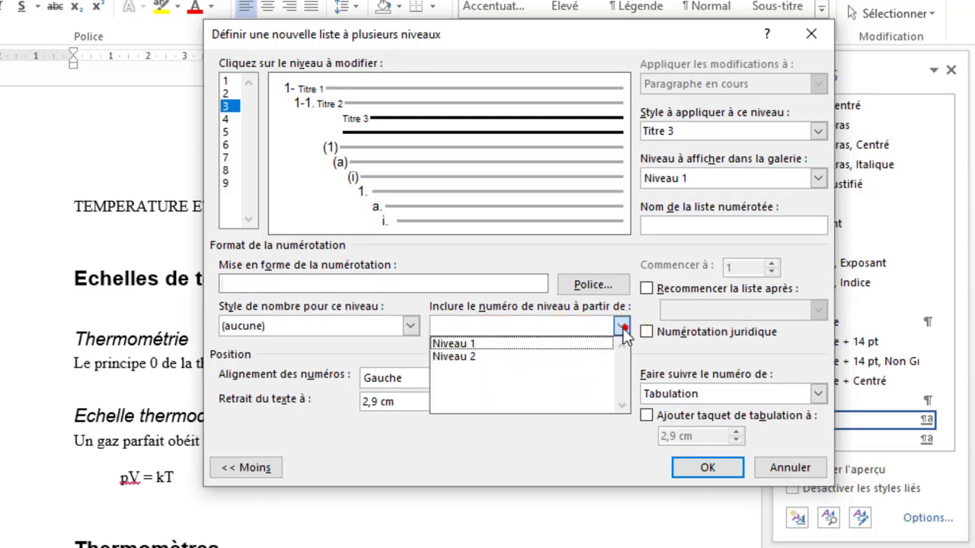
{"action": "left_click", "coordinate": [454, 344]}
{"action": "left_click", "coordinate": [233, 282]}
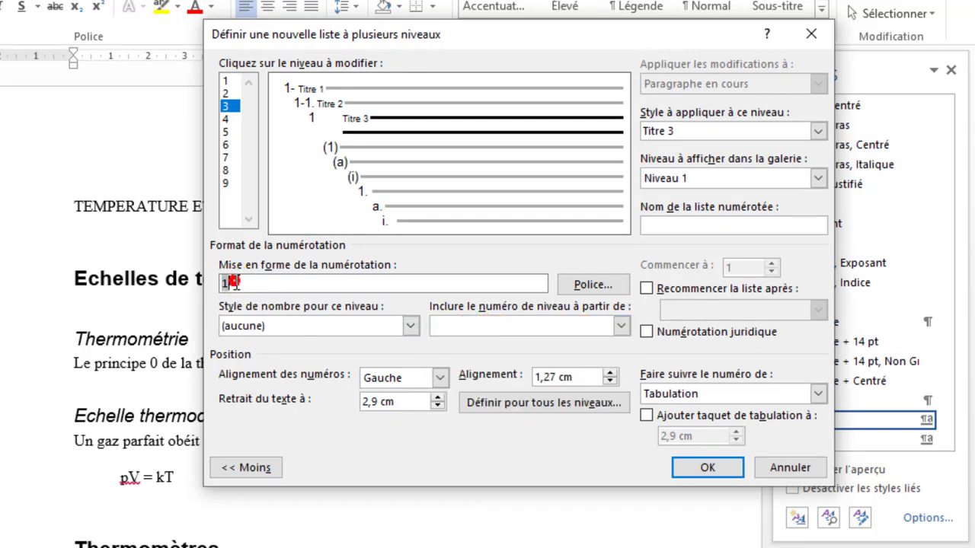
{"action": "type", "text": "-"}
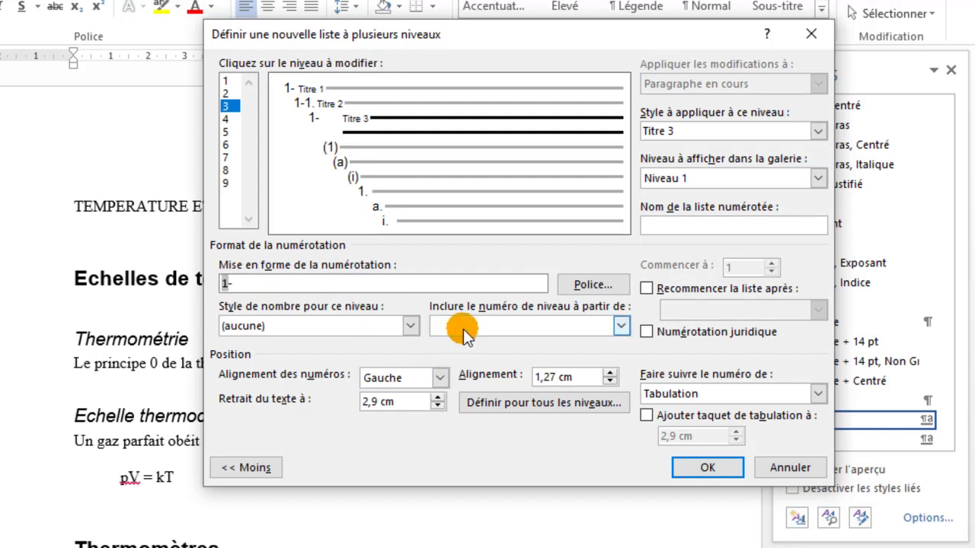
Append the Niveau 2 number and a period to the level 3 number format
{"action": "left_click", "coordinate": [466, 327]}
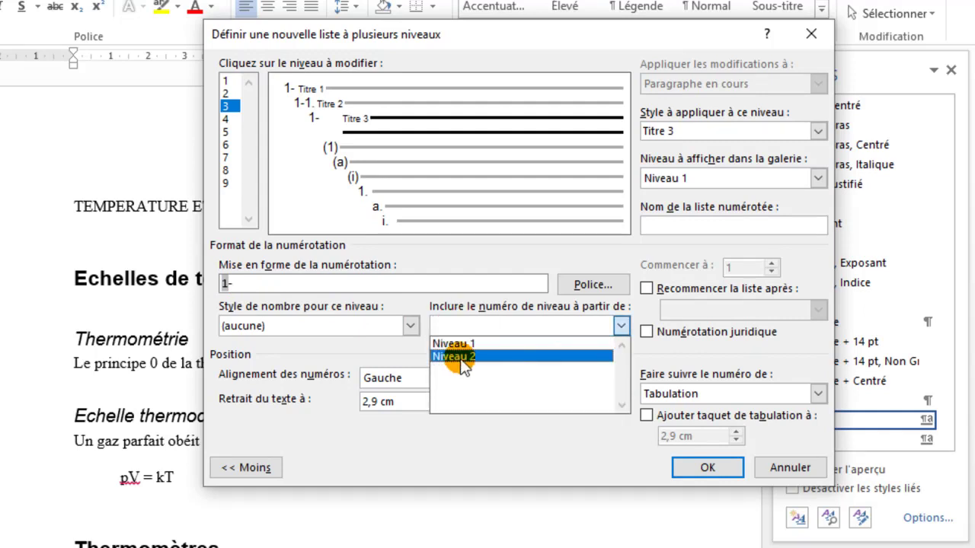
{"action": "left_click", "coordinate": [459, 356]}
{"action": "left_click", "coordinate": [244, 282]}
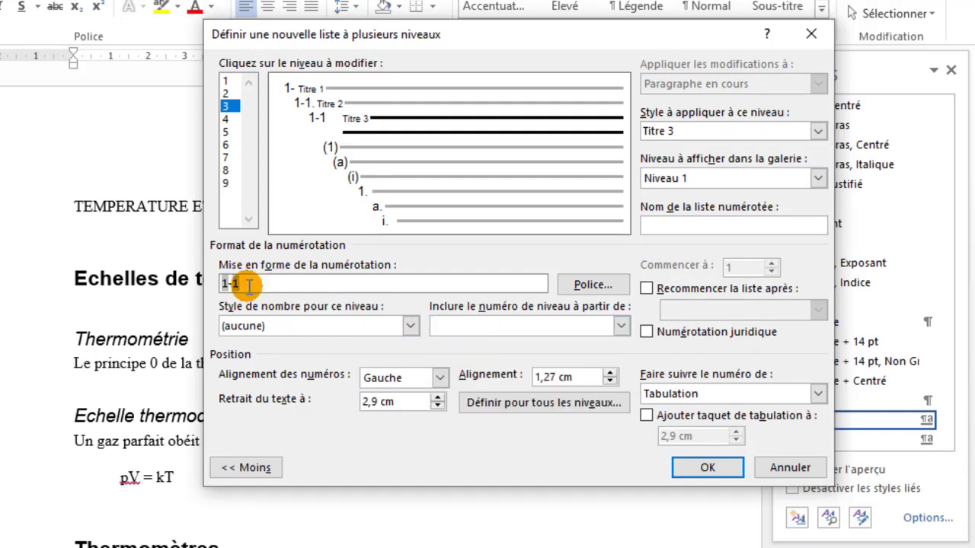
{"action": "type", "text": "."}
Complete the level 3 number format with its own number in the 1, 2, 3, … style, giving "1-1.1"
{"action": "left_click", "coordinate": [262, 326]}
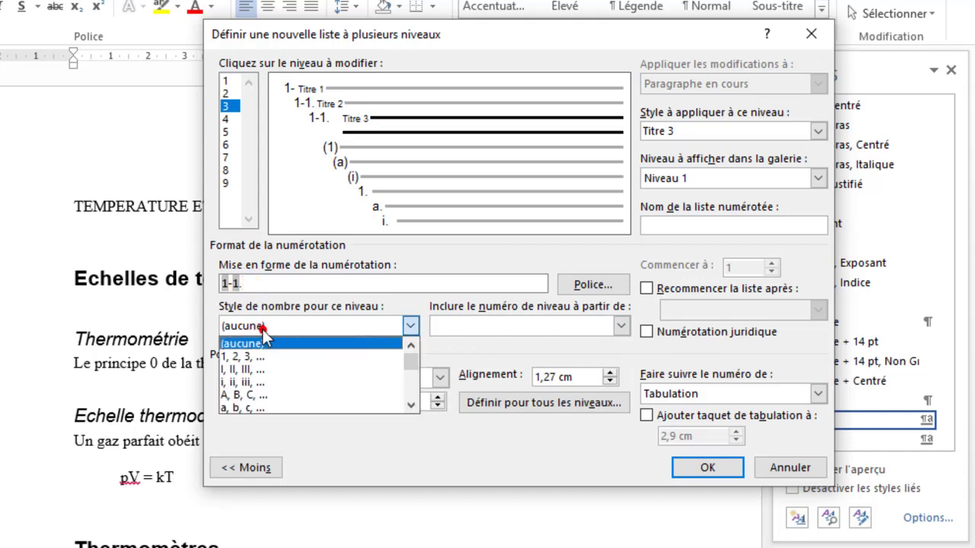
{"action": "left_click", "coordinate": [261, 357]}
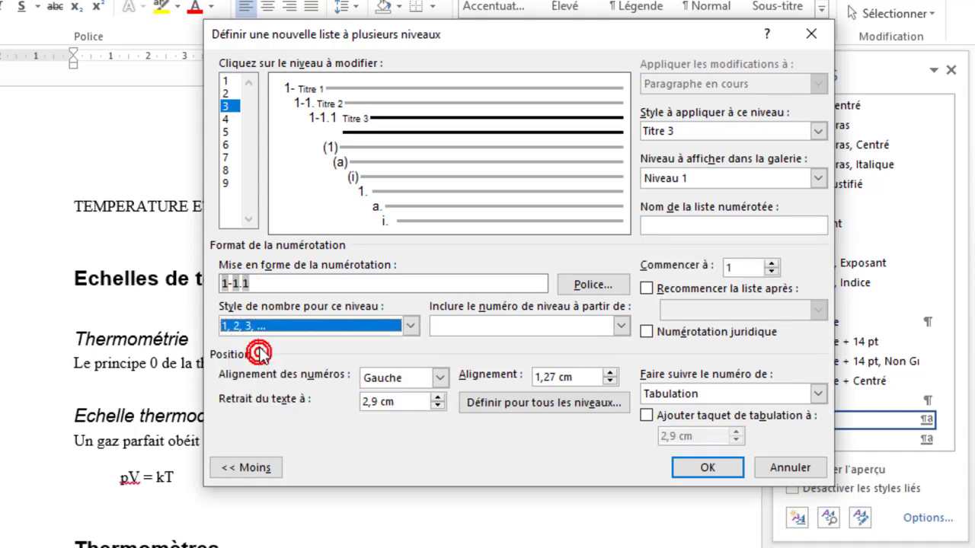
{"action": "left_click", "coordinate": [255, 284]}
{"action": "left_click", "coordinate": [254, 284]}
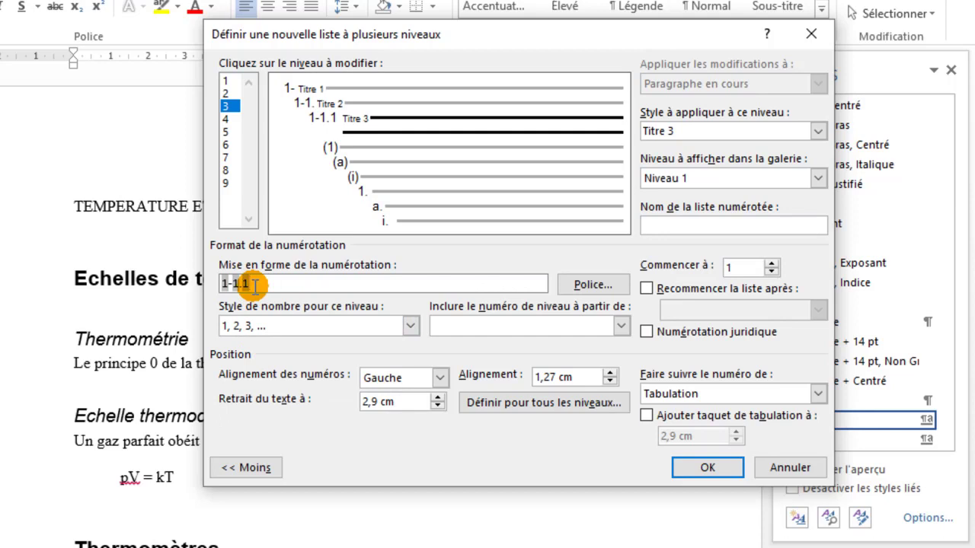
Make the level 3 numbering restart after Niveau 2 and apply the multilevel list to the document
{"action": "left_click", "coordinate": [648, 289]}
{"action": "left_click", "coordinate": [817, 309]}
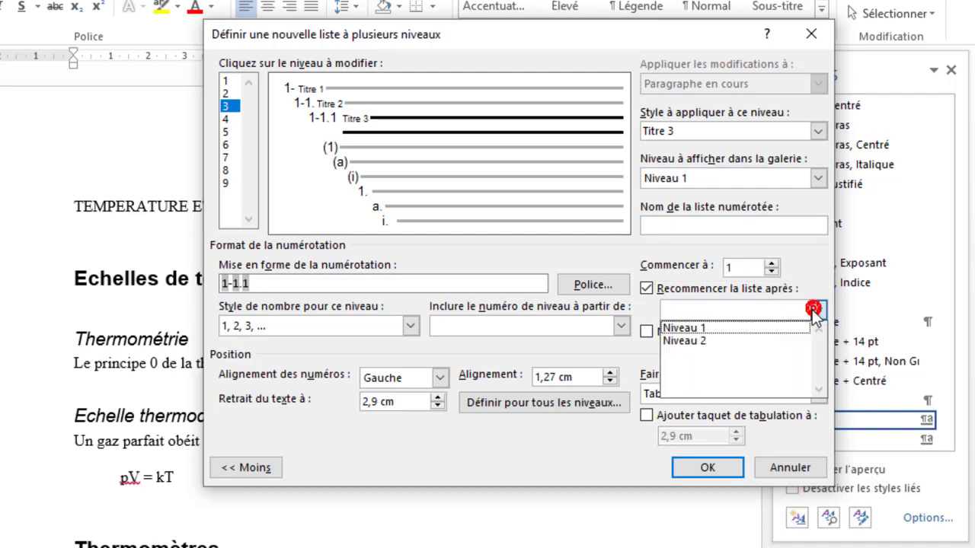
{"action": "left_click", "coordinate": [714, 340]}
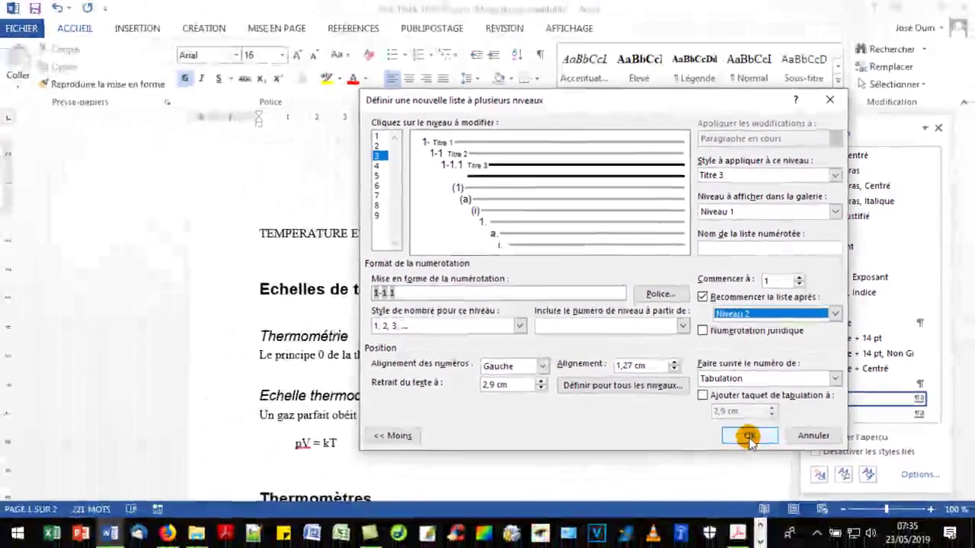
{"action": "left_click", "coordinate": [707, 468]}
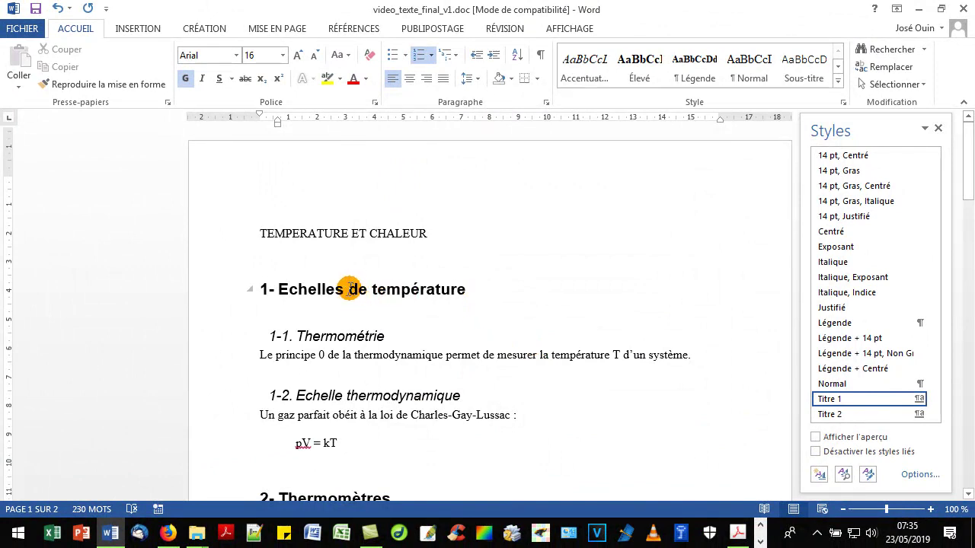
Examine the automatic numbering of the Titre 1 and Titre 2 headings throughout the first page
{"action": "scroll", "coordinate": [335, 288], "scroll_direction": "down", "scroll_amount": 1}
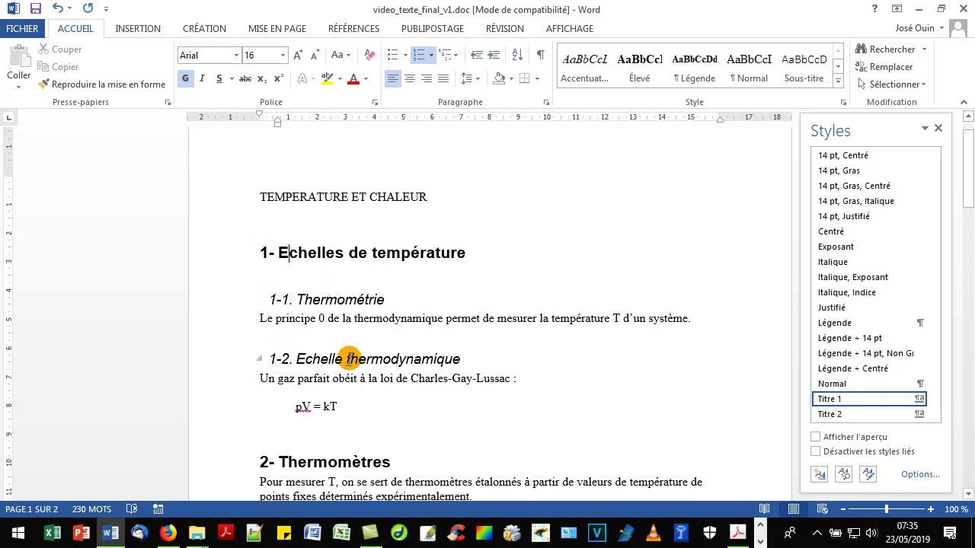
{"action": "scroll", "coordinate": [327, 357], "scroll_direction": "down", "scroll_amount": 4}
{"action": "scroll", "coordinate": [307, 320], "scroll_direction": "down", "scroll_amount": 5}
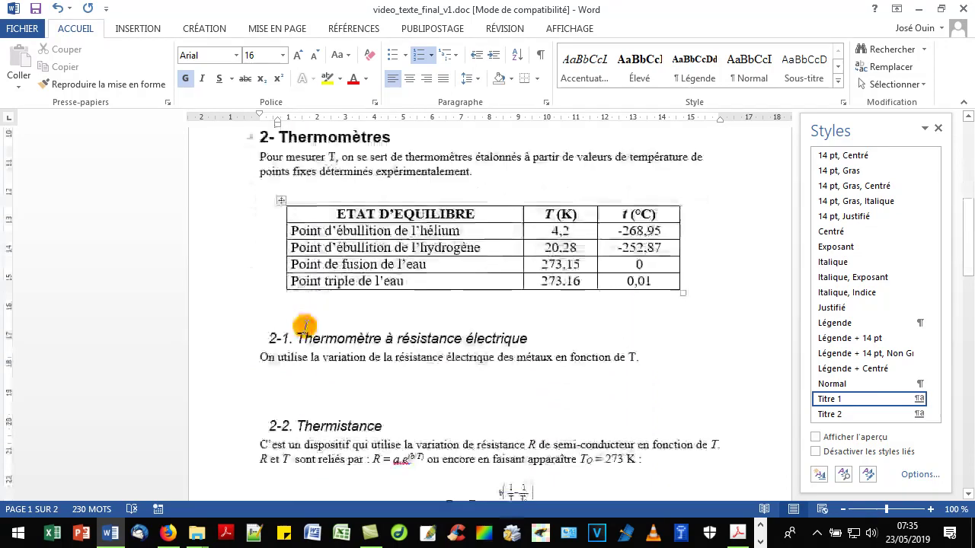
{"action": "scroll", "coordinate": [305, 407], "scroll_direction": "down", "scroll_amount": 1}
{"action": "scroll", "coordinate": [307, 405], "scroll_direction": "down", "scroll_amount": 7}
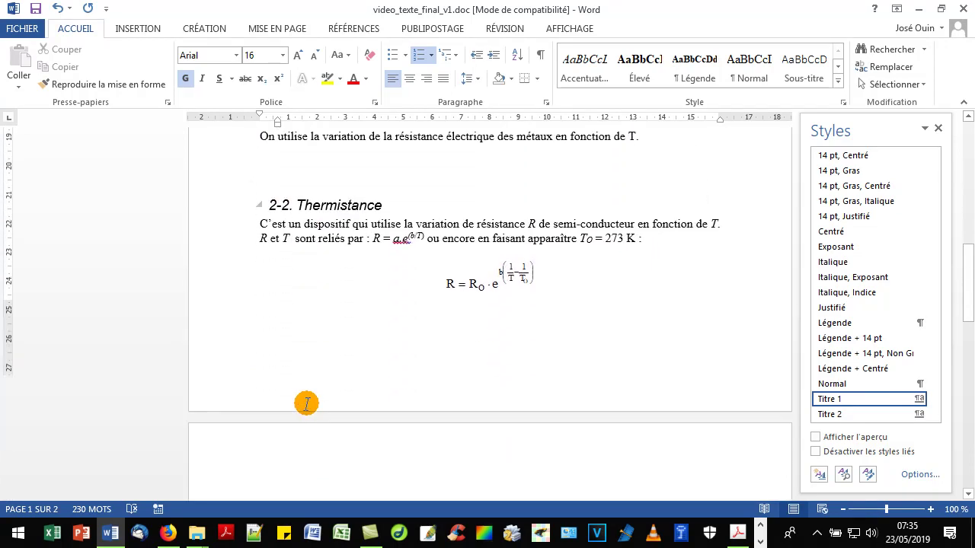
{"action": "scroll", "coordinate": [345, 373], "scroll_direction": "up", "scroll_amount": 7}
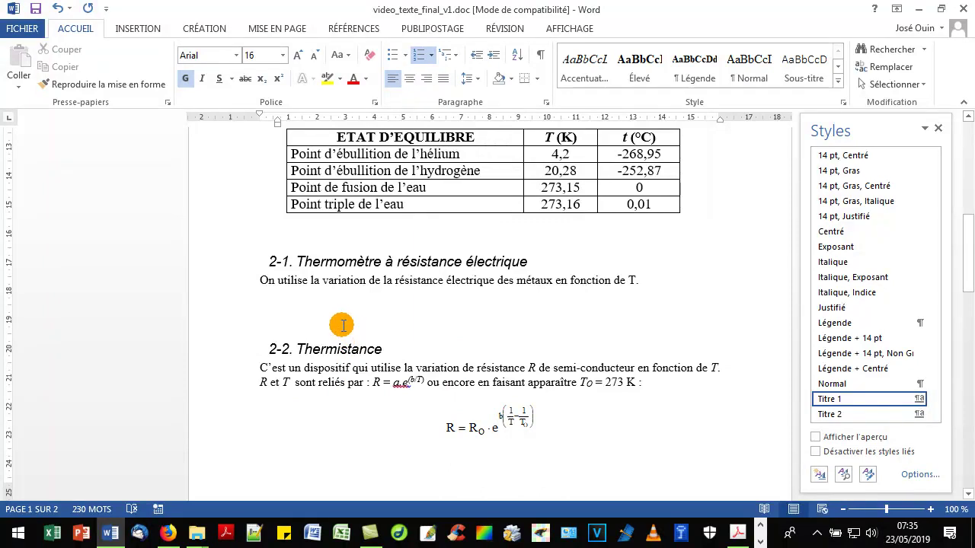
{"action": "scroll", "coordinate": [340, 323], "scroll_direction": "up", "scroll_amount": 9}
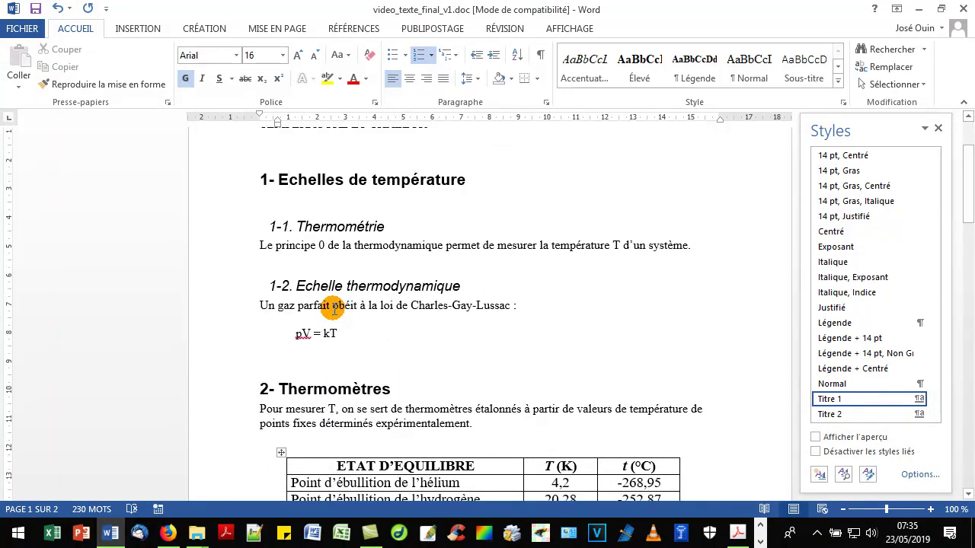
{"action": "scroll", "coordinate": [328, 305], "scroll_direction": "down", "scroll_amount": 10}
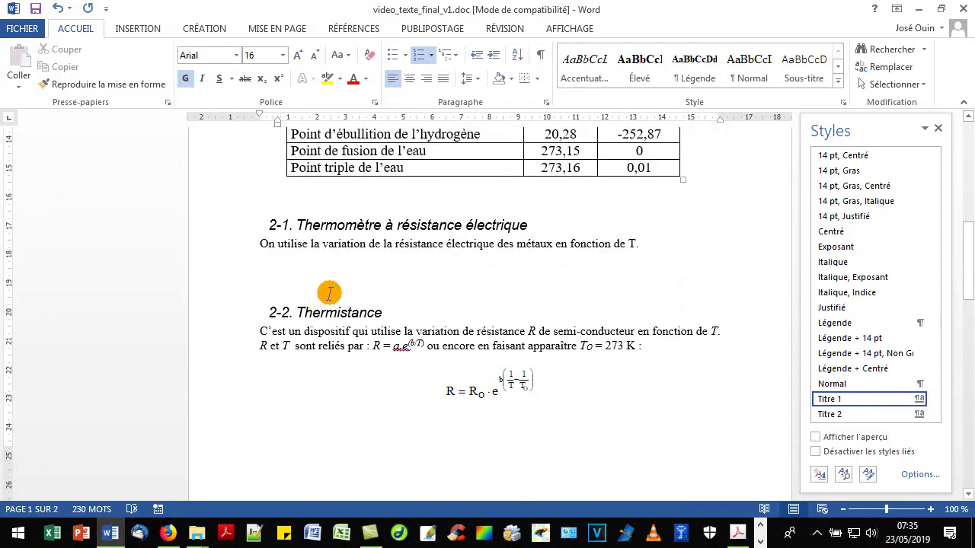
Add the left-aligned line "Mon thermomètre pour démonstration" in the empty paragraph above the Thermistance heading
{"action": "left_click", "coordinate": [270, 272]}
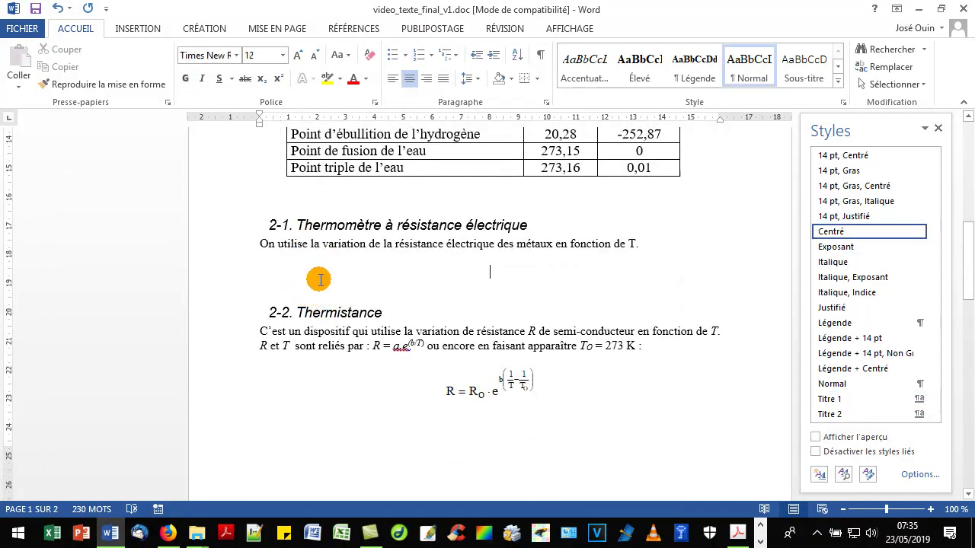
{"action": "left_click", "coordinate": [393, 79]}
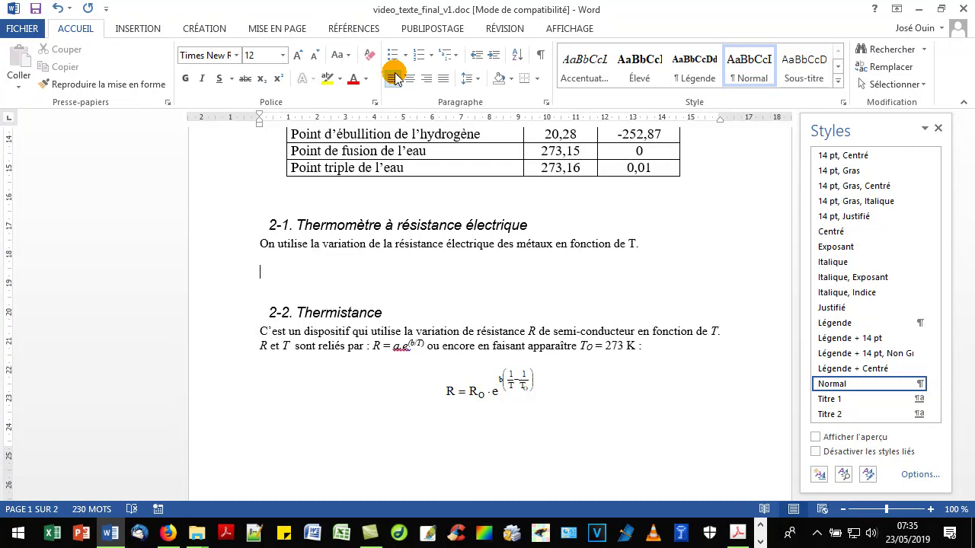
{"action": "type", "text": "Mon thermomètre"}
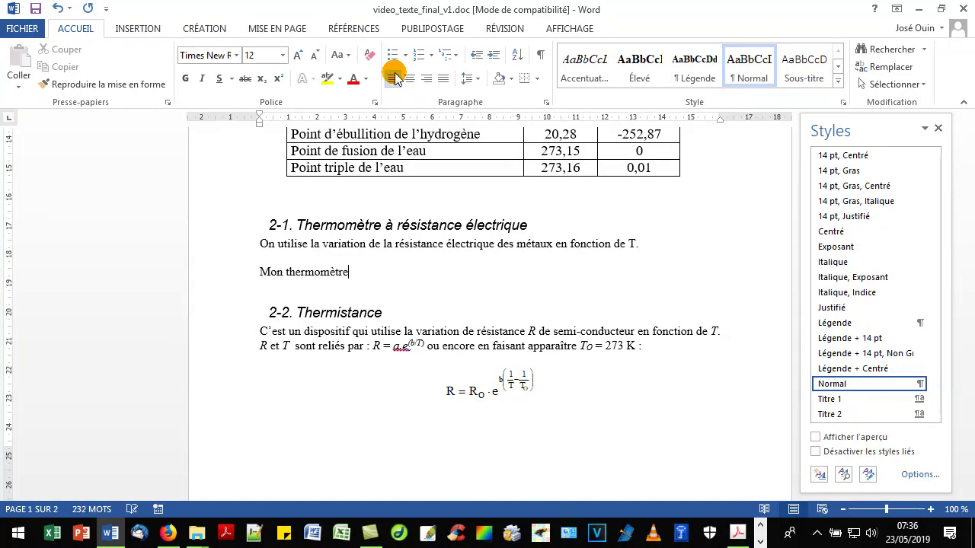
{"action": "type", "text": "pour démonstration"}
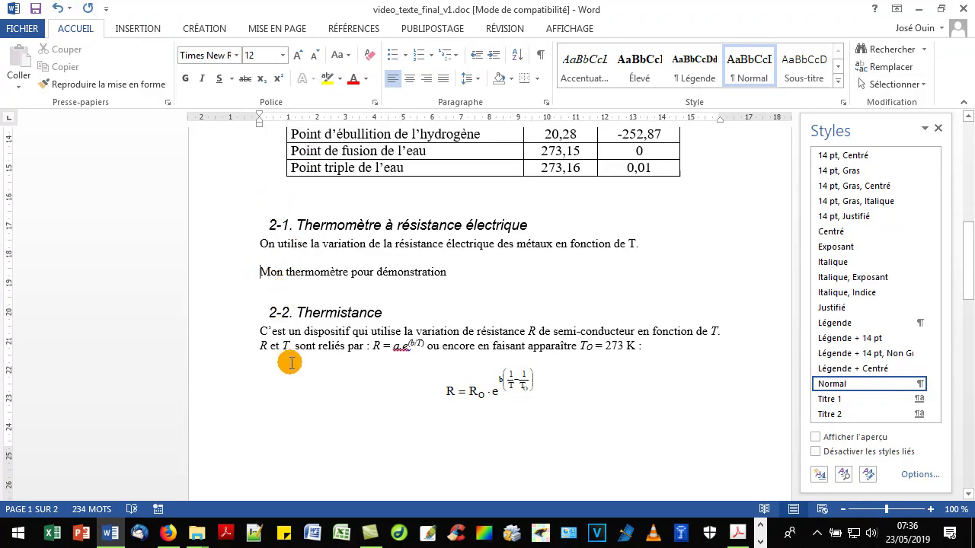
Apply the Titre 2 style to the line "Mon thermomètre pour démonstration" and check the numbering of the headings that follow
{"action": "left_click", "coordinate": [859, 414]}
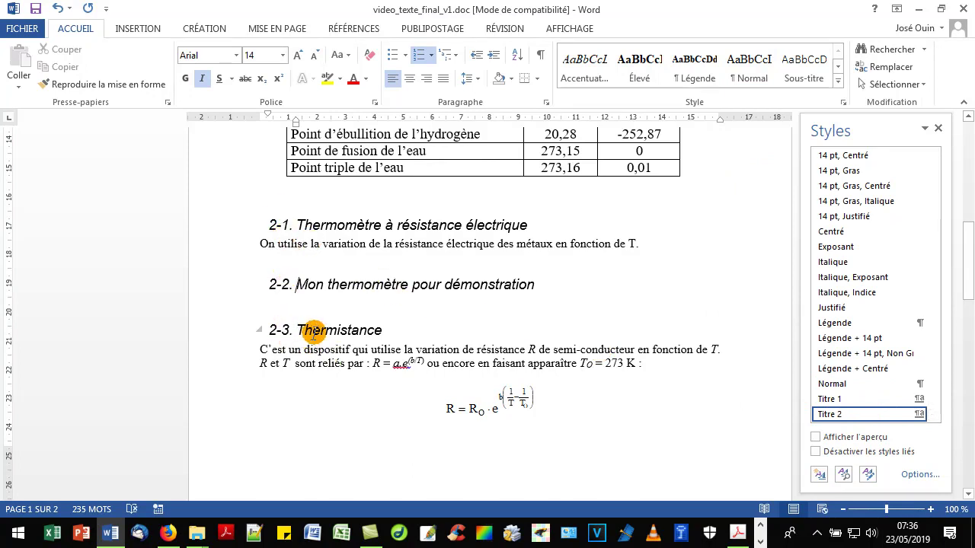
{"action": "scroll", "coordinate": [316, 335], "scroll_direction": "down", "scroll_amount": 7}
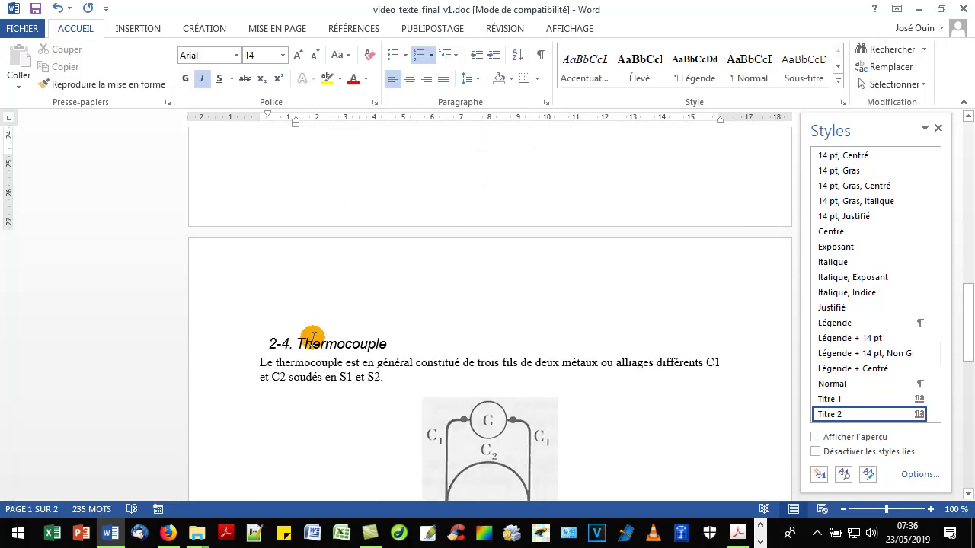
{"action": "scroll", "coordinate": [314, 338], "scroll_direction": "up", "scroll_amount": 8}
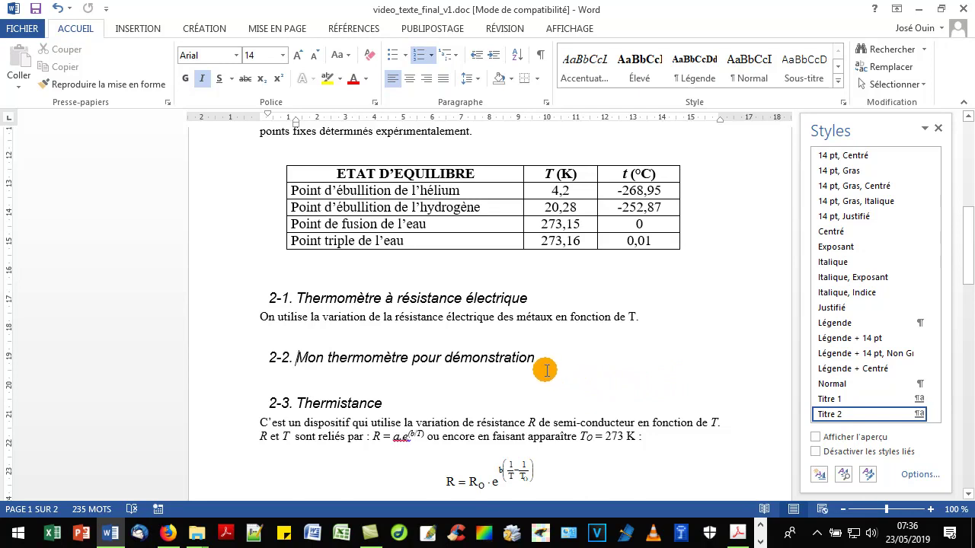
{"action": "scroll", "coordinate": [533, 363], "scroll_direction": "down", "scroll_amount": 2}
{"action": "scroll", "coordinate": [564, 343], "scroll_direction": "up", "scroll_amount": 1}
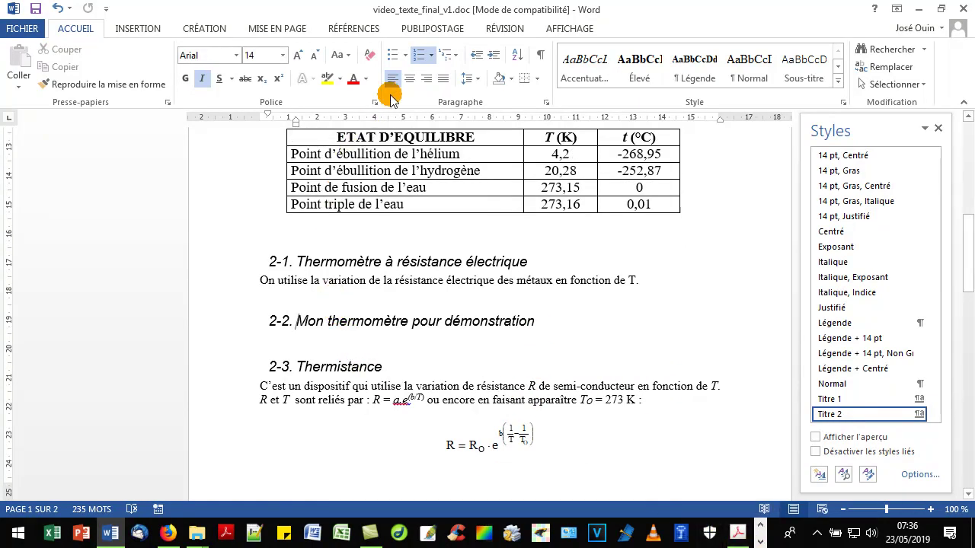
{"action": "left_click", "coordinate": [450, 55]}
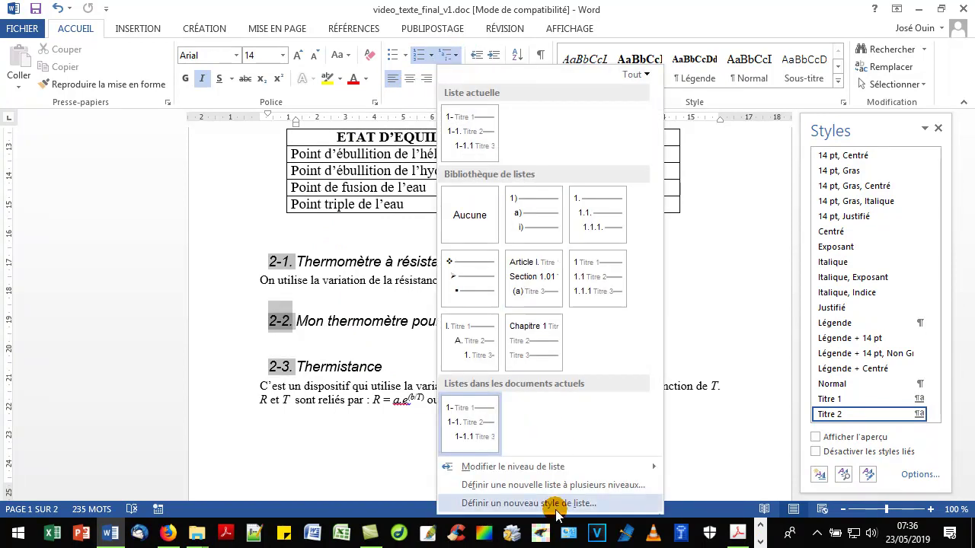
{"action": "left_click", "coordinate": [554, 485]}
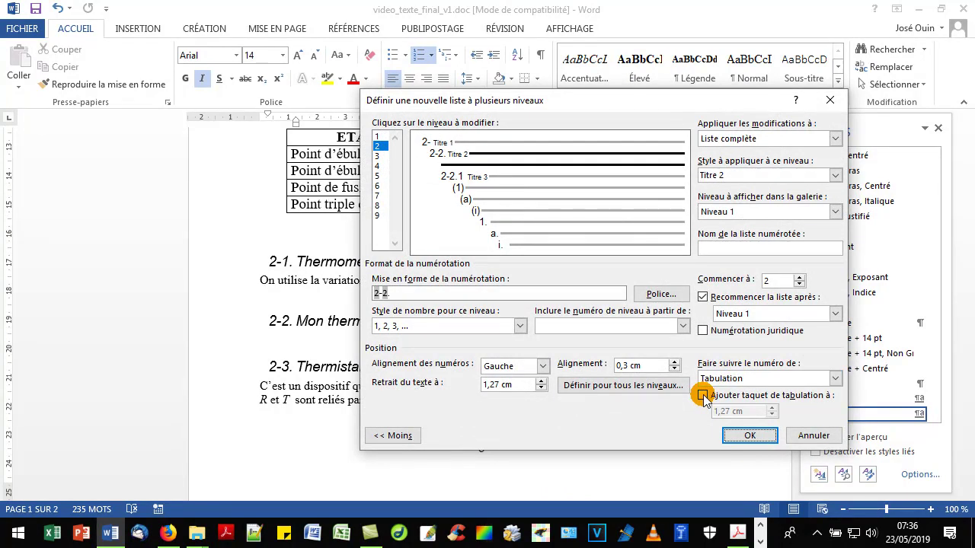
{"action": "left_click", "coordinate": [702, 396]}
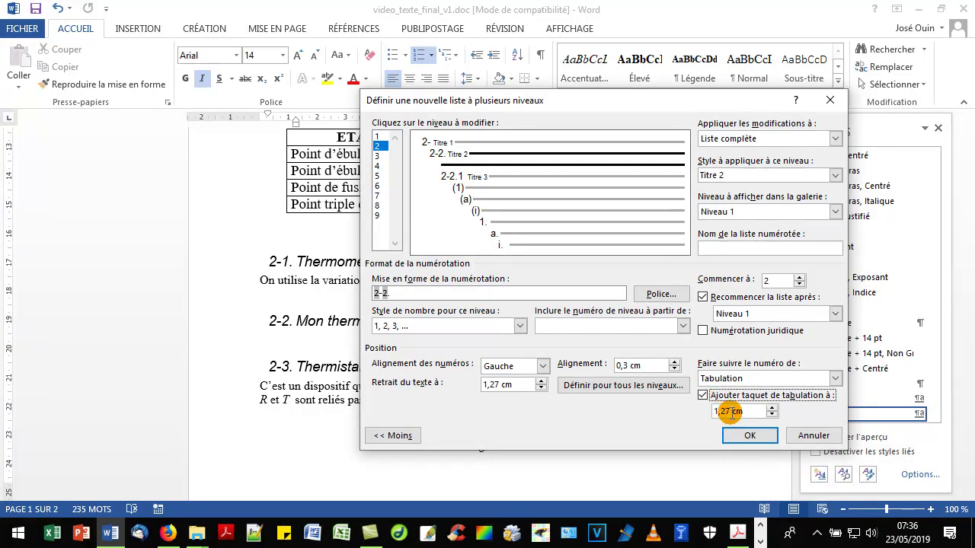
{"action": "left_click", "coordinate": [813, 435]}
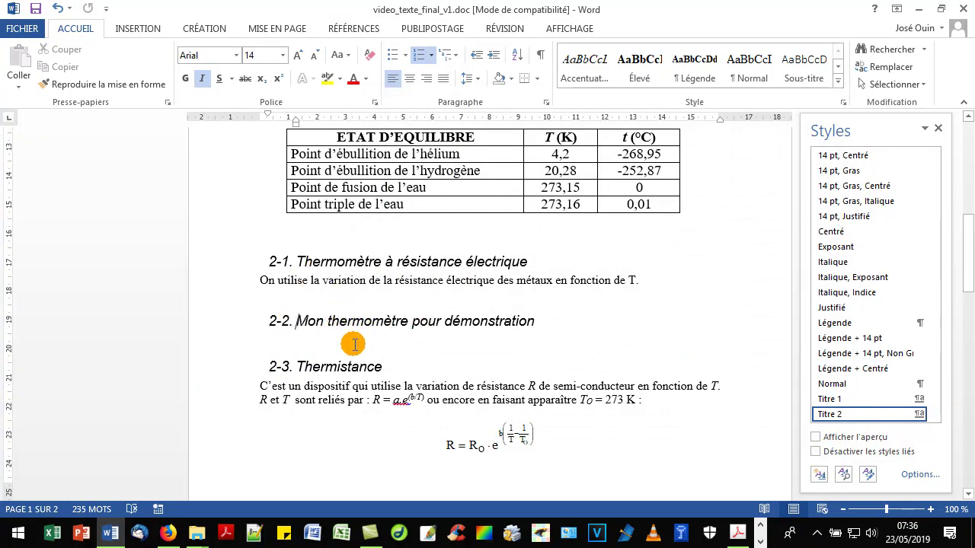
Compare the heading numbers under "TRAVAIL ET DIAGRAMME P(V)" in the reference PDF in Adobe Acrobat Pro with those in the Word document
{"action": "left_click", "coordinate": [737, 533]}
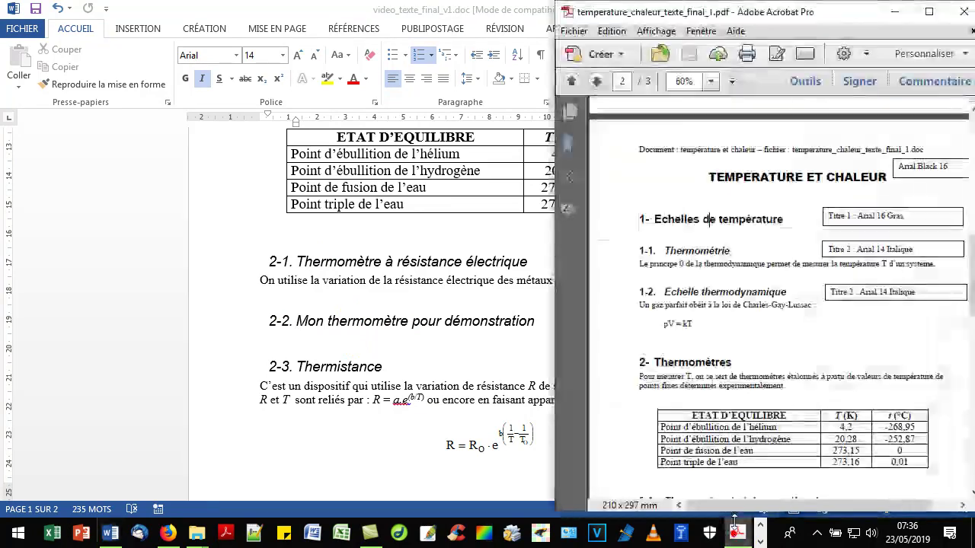
{"action": "scroll", "coordinate": [754, 366], "scroll_direction": "down", "scroll_amount": 10}
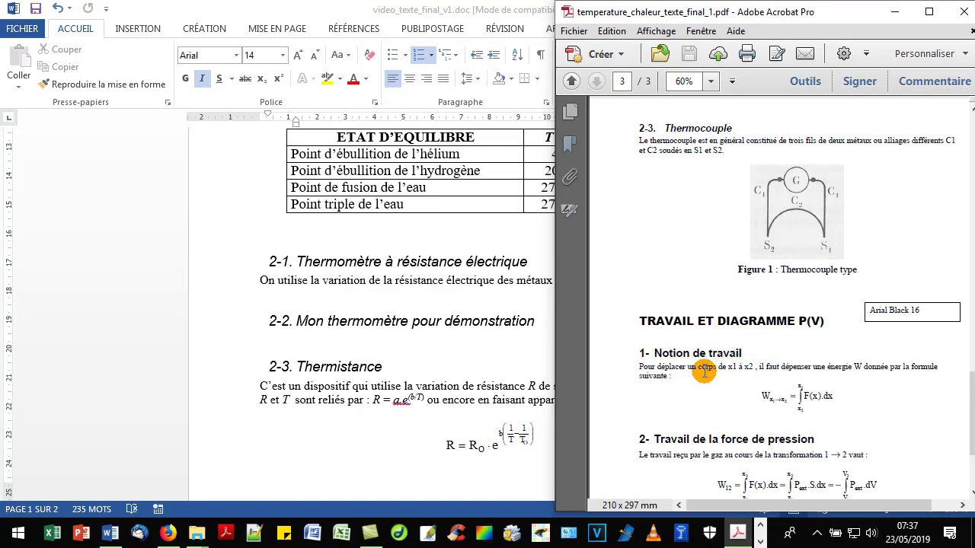
{"action": "left_click", "coordinate": [409, 304]}
{"action": "scroll", "coordinate": [409, 304], "scroll_direction": "down", "scroll_amount": 15}
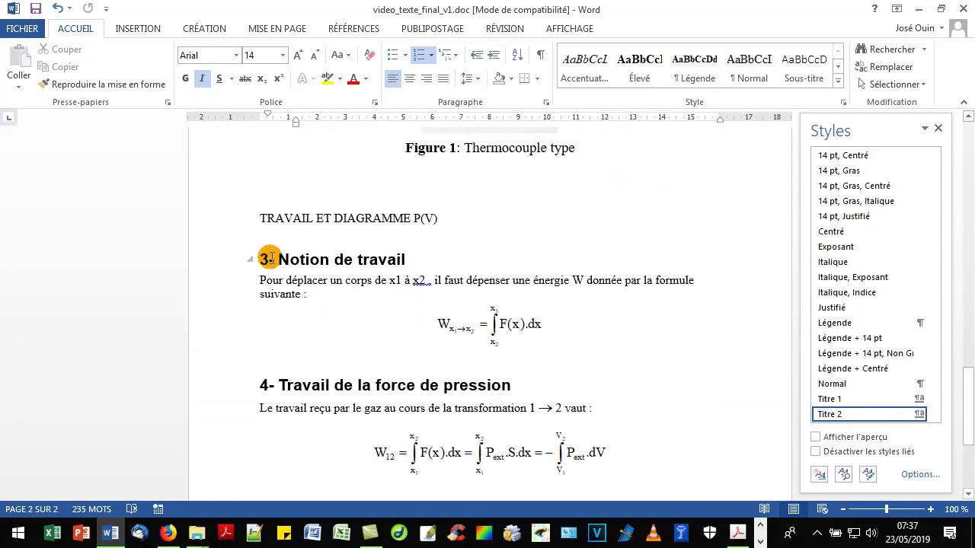
Restart the numbering at the "Notion de travail" heading as a new list with its value set to 1
{"action": "left_click", "coordinate": [270, 258]}
{"action": "left_click", "coordinate": [279, 259]}
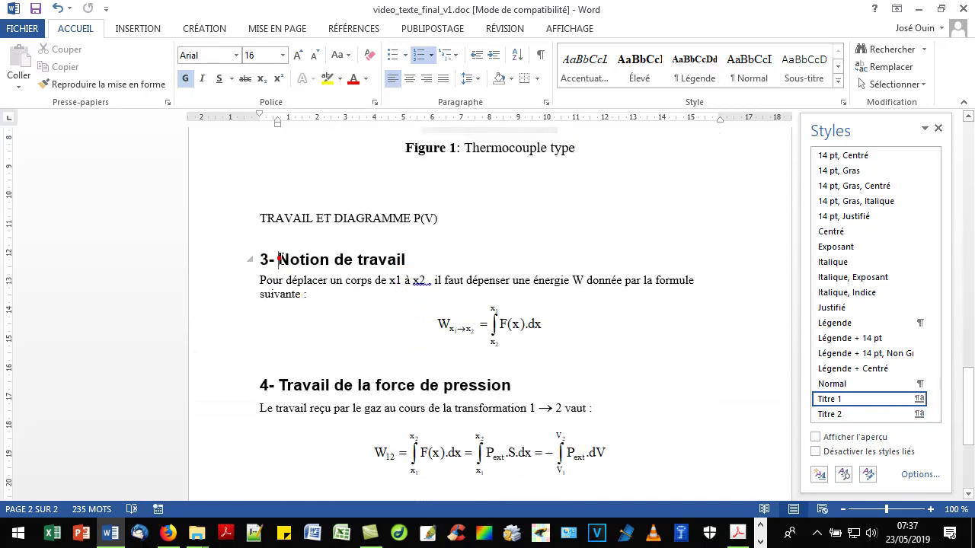
{"action": "right_click", "coordinate": [279, 259]}
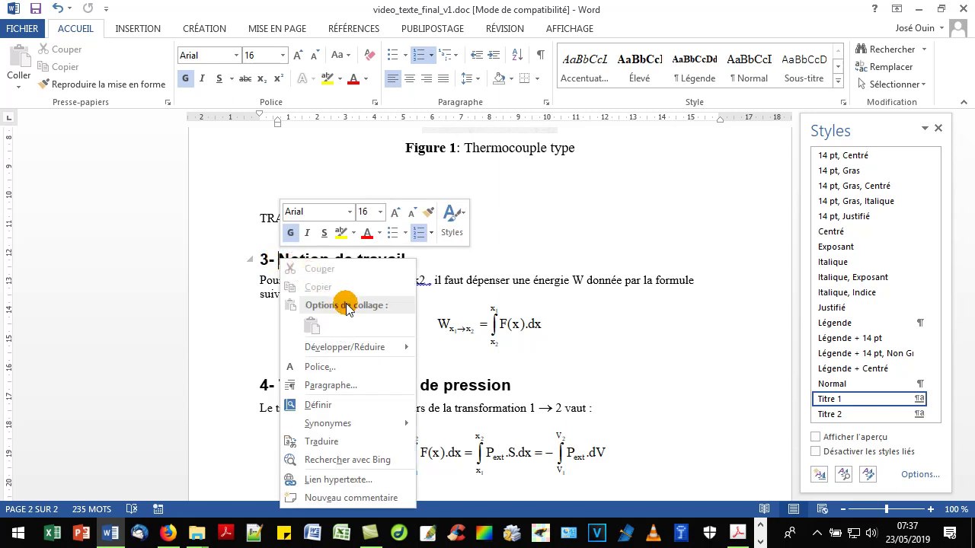
{"action": "left_click", "coordinate": [431, 235]}
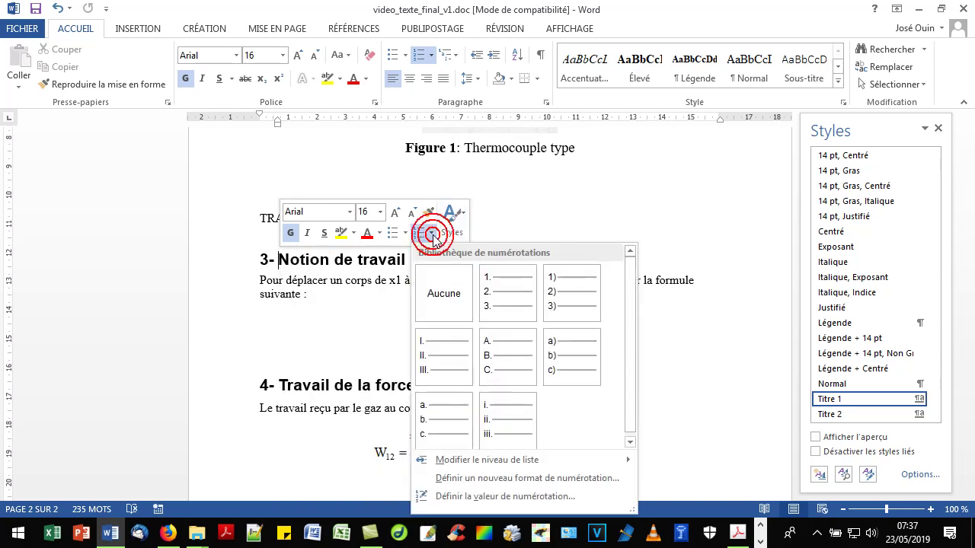
{"action": "left_click", "coordinate": [431, 234]}
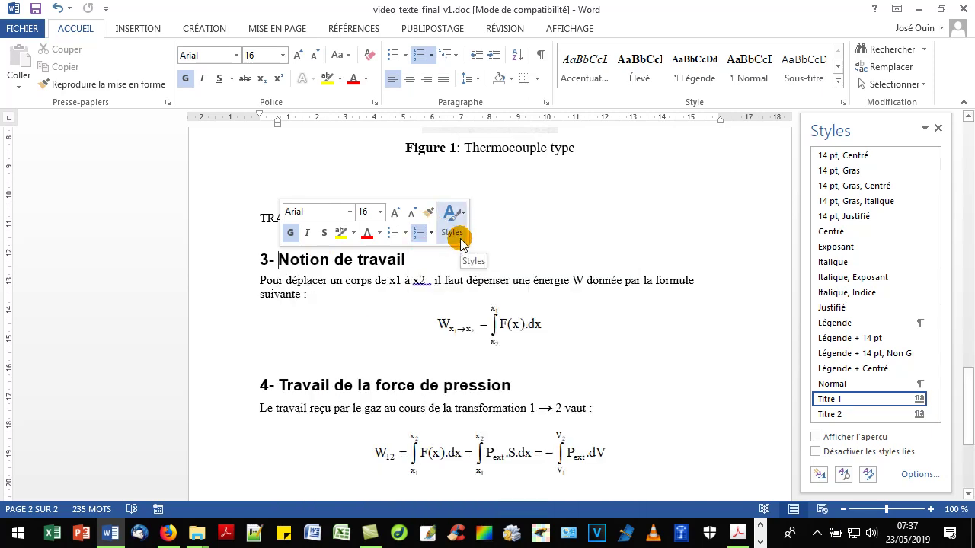
{"action": "left_click", "coordinate": [460, 238]}
{"action": "left_click", "coordinate": [455, 229]}
{"action": "left_click", "coordinate": [460, 217]}
{"action": "left_click", "coordinate": [464, 218]}
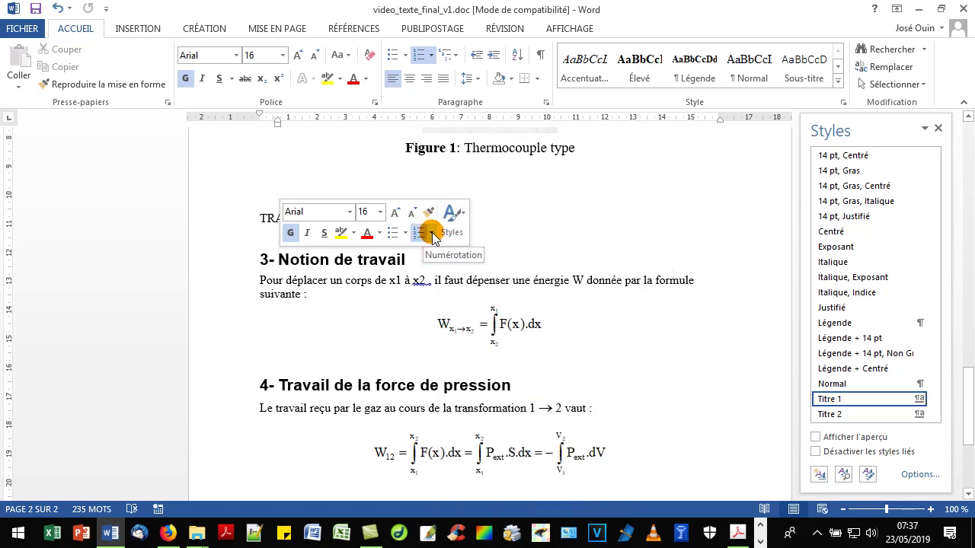
{"action": "left_click", "coordinate": [432, 234]}
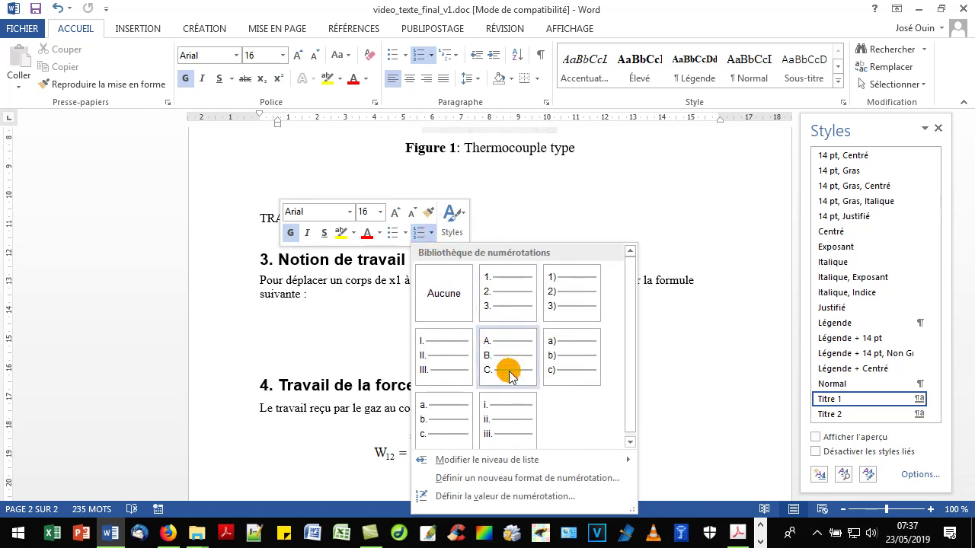
{"action": "left_click", "coordinate": [507, 499]}
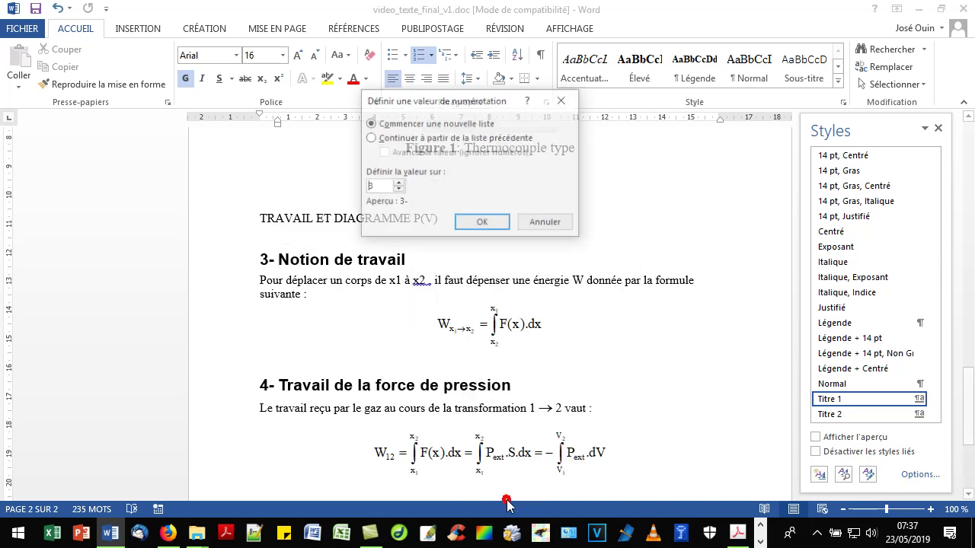
{"action": "left_click", "coordinate": [397, 190]}
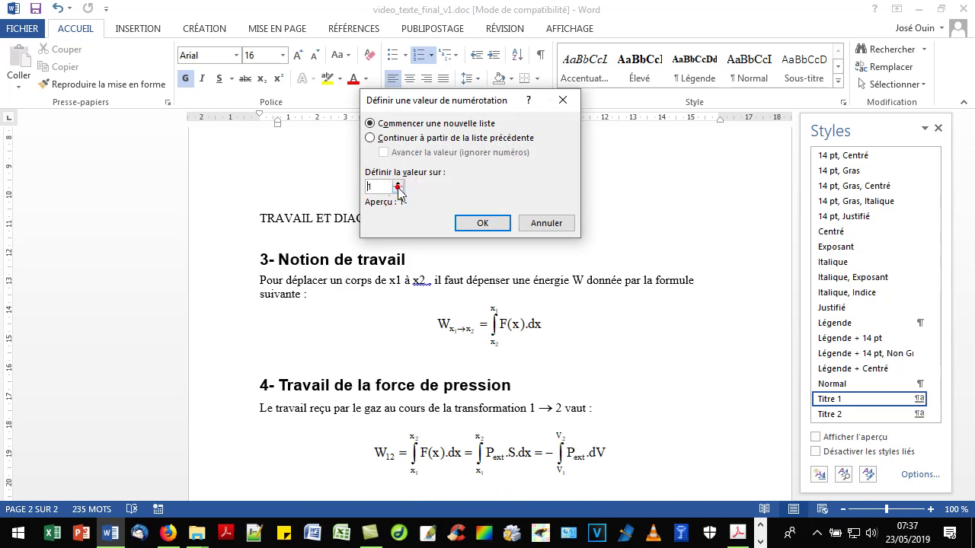
{"action": "left_click", "coordinate": [468, 222]}
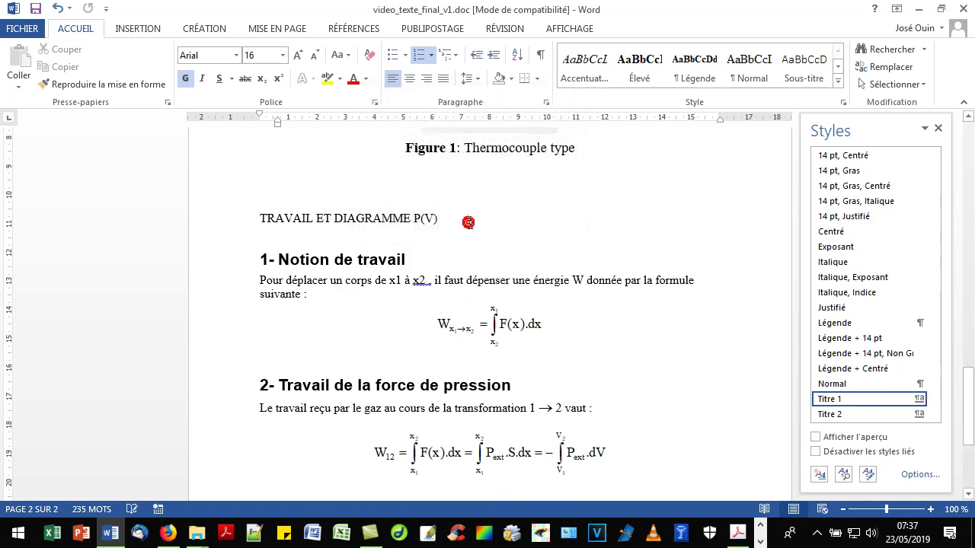
{"action": "right_click", "coordinate": [275, 261]}
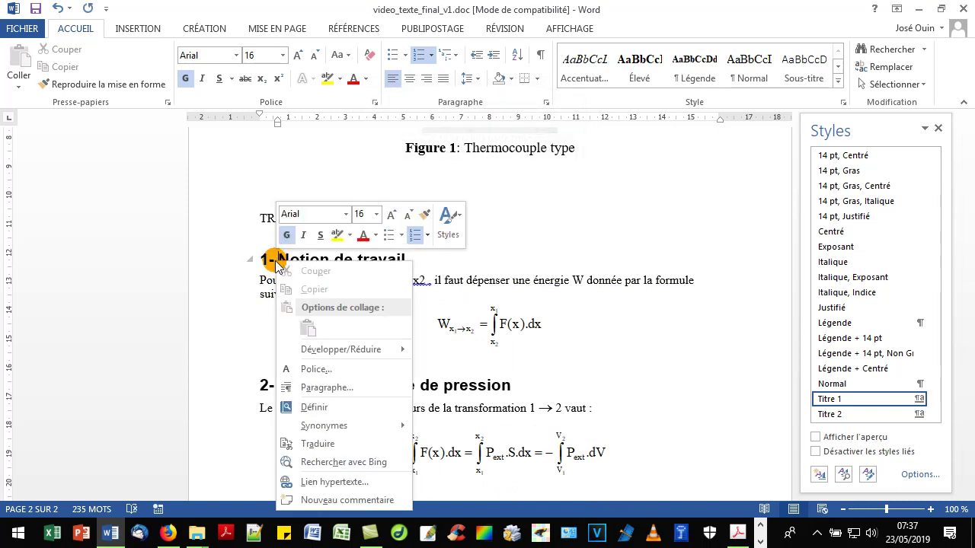
{"action": "left_click", "coordinate": [428, 234]}
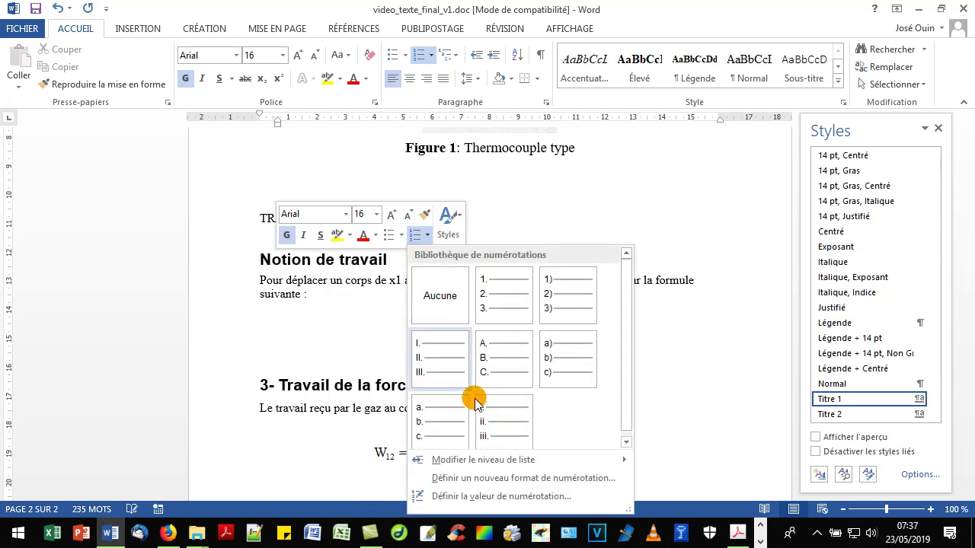
{"action": "left_click", "coordinate": [234, 313]}
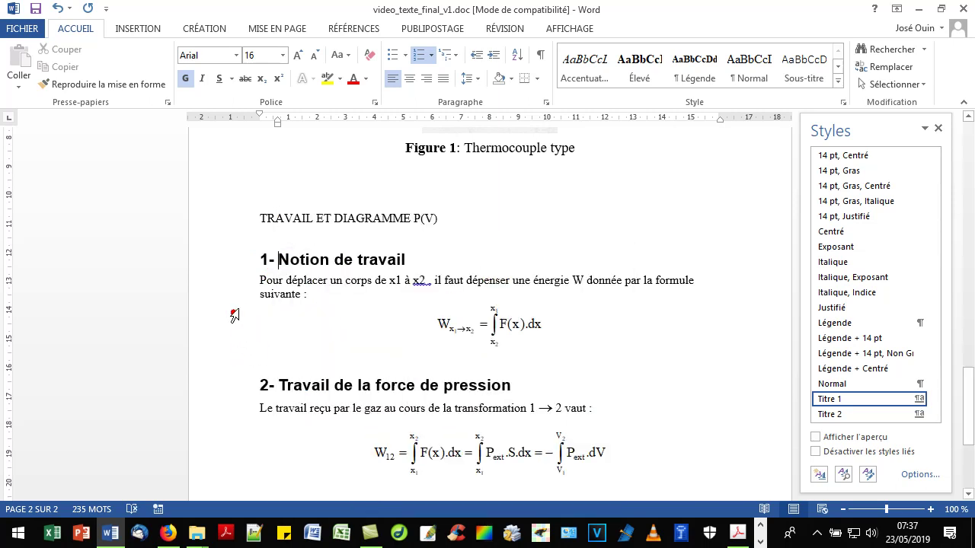
Check the heading numbers under "TRAVAIL ET DIAGRAMME P(V)" against the reference PDF in Adobe Acrobat Pro and look back over the preceding page
{"action": "scroll", "coordinate": [312, 400], "scroll_direction": "down", "scroll_amount": 5}
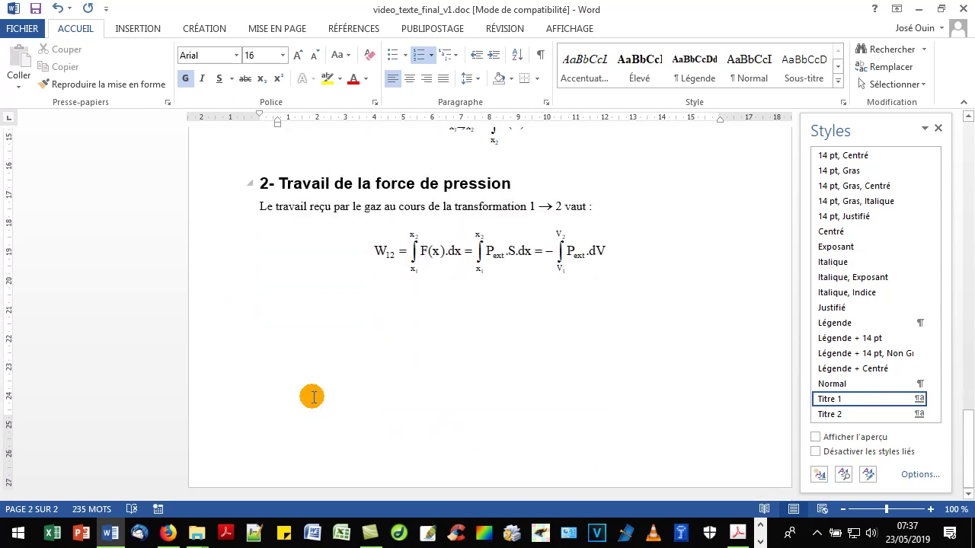
{"action": "scroll", "coordinate": [308, 385], "scroll_direction": "up", "scroll_amount": 7}
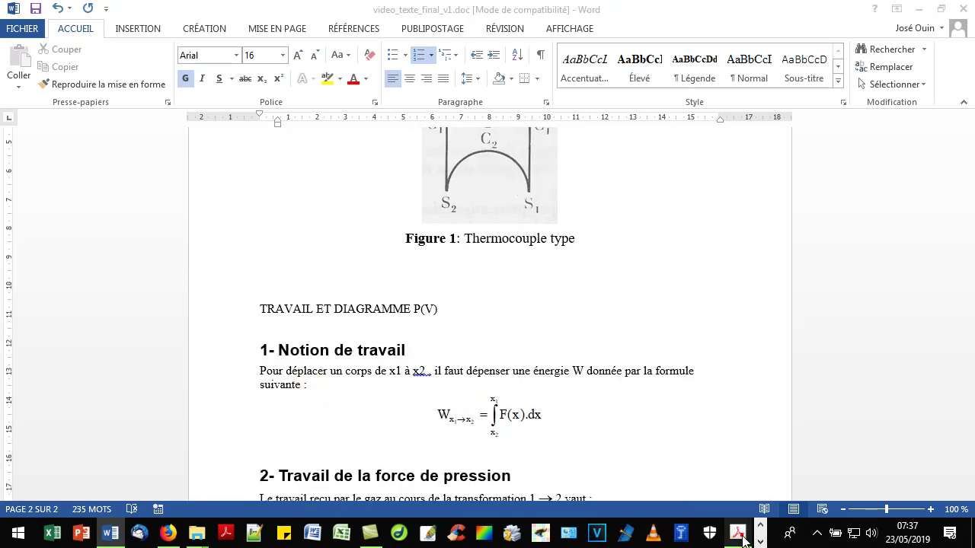
{"action": "left_click", "coordinate": [737, 533]}
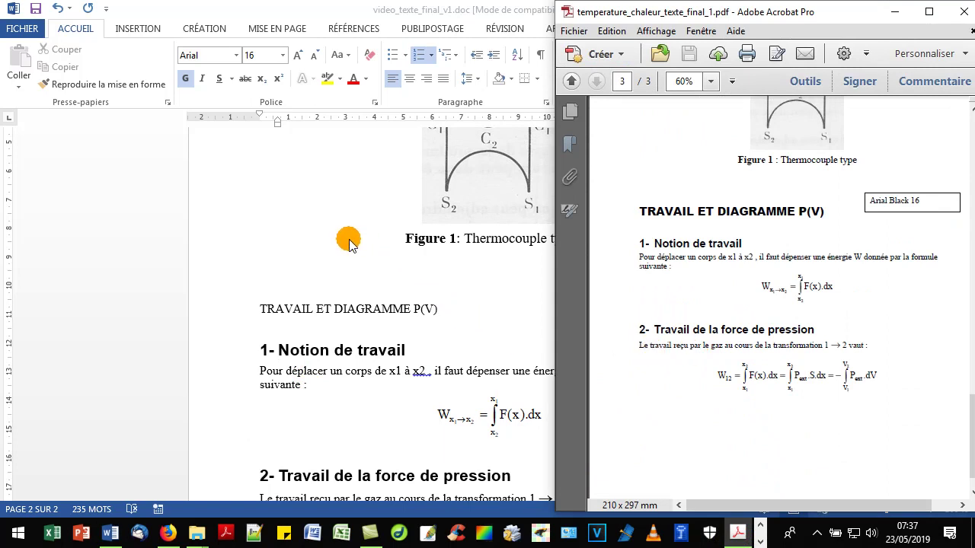
{"action": "scroll", "coordinate": [349, 242], "scroll_direction": "up", "scroll_amount": 6}
{"action": "scroll", "coordinate": [345, 242], "scroll_direction": "up", "scroll_amount": 8}
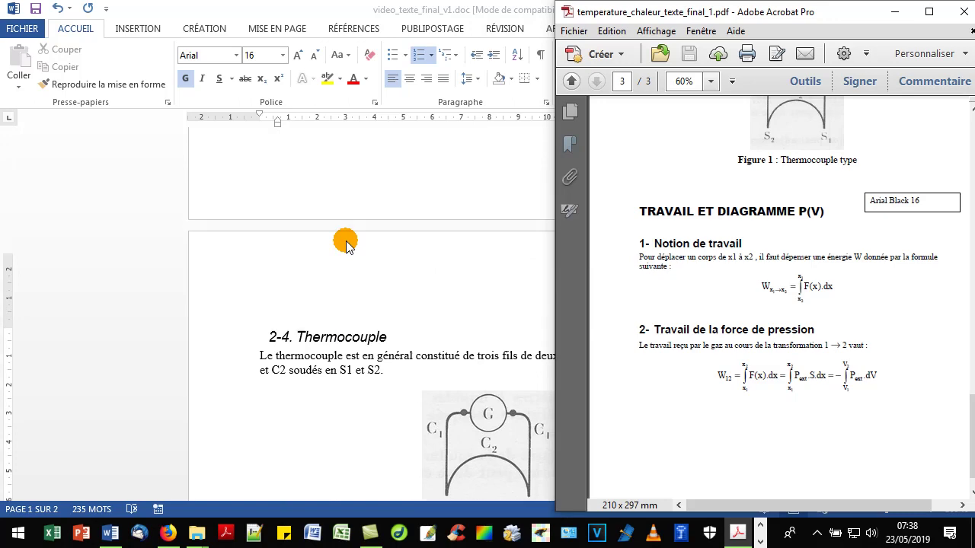